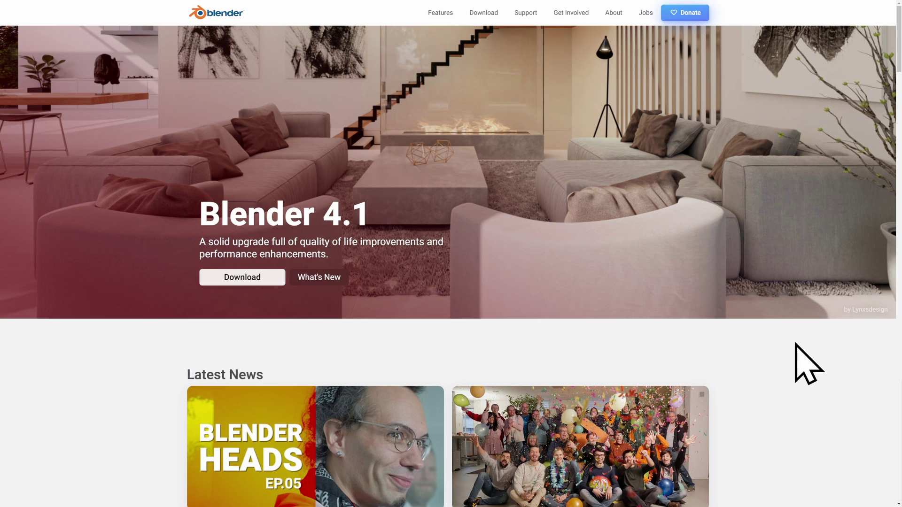
- Download the Windows portable zip of Blender 4.1.1 (blender-4.1.1-windows-x64.zip) from blender.org
{"action": "left_click", "coordinate": [484, 19]}
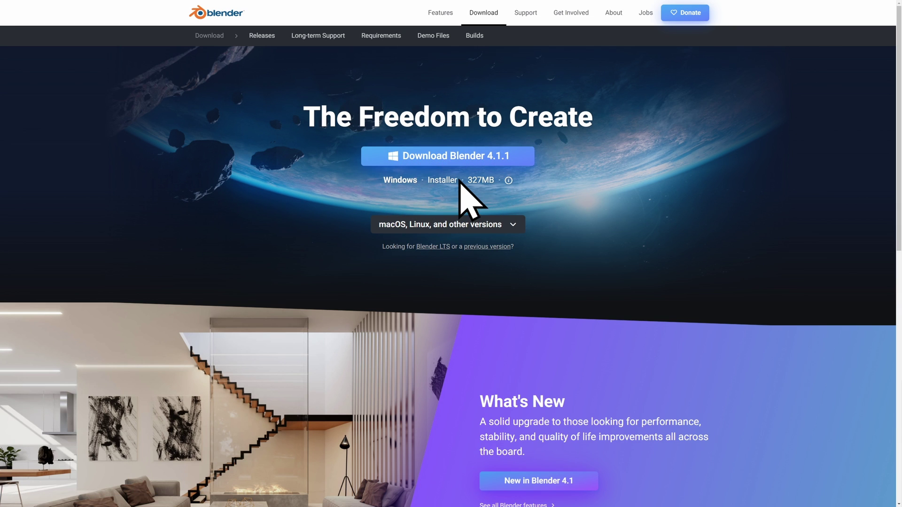
{"action": "left_click", "coordinate": [512, 225]}
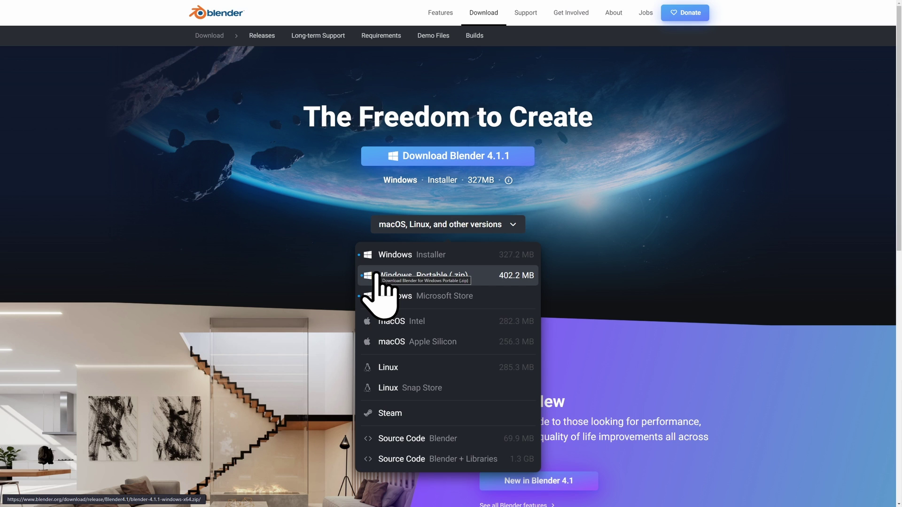
{"action": "left_click", "coordinate": [376, 275]}
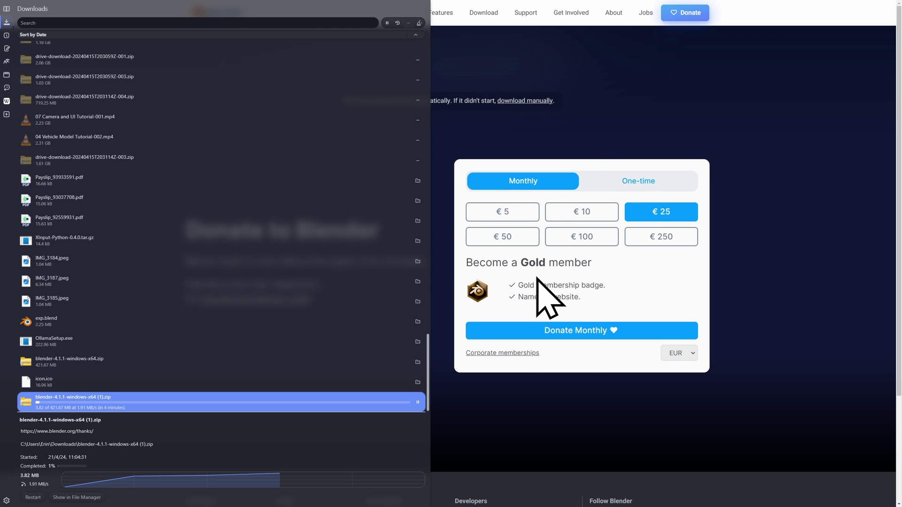
{"action": "left_click", "coordinate": [607, 117]}
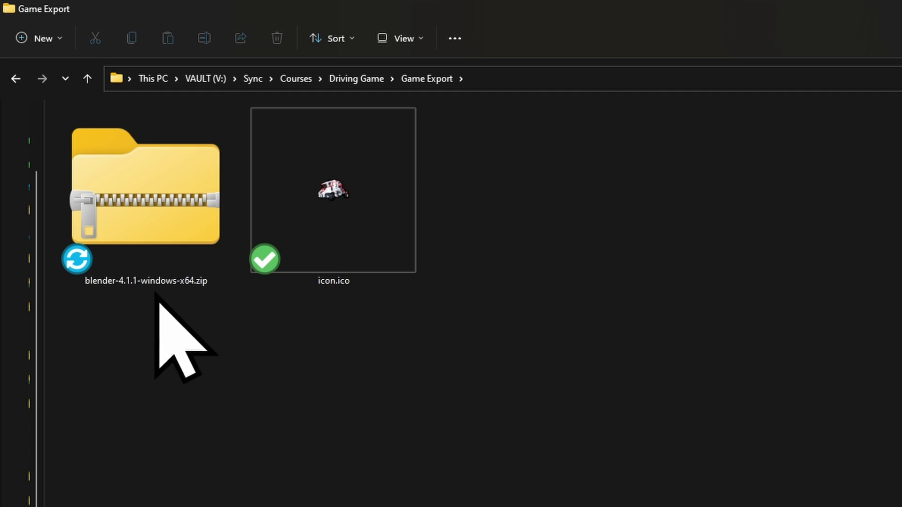
- Create a new folder named 'Blender Driving Game' in Game Export
{"action": "left_click", "coordinate": [137, 286]}
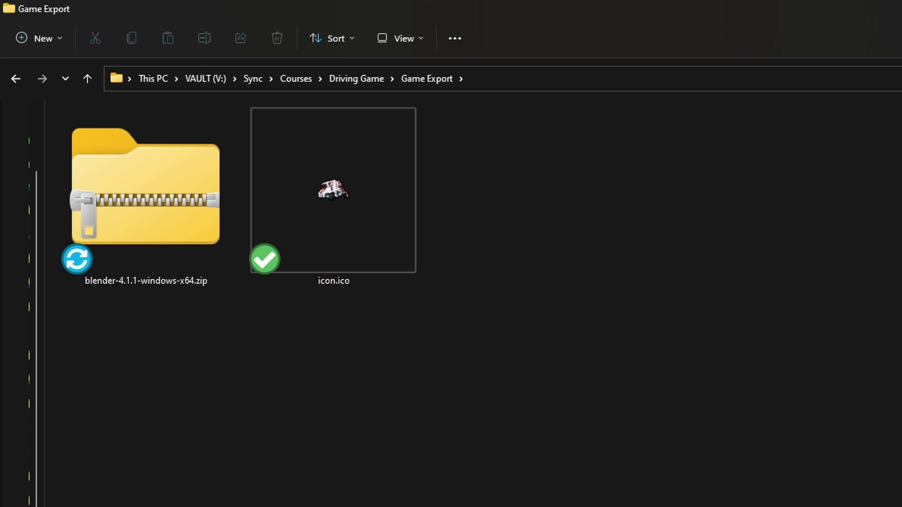
{"action": "key", "text": "ctrl+shift+n"}
{"action": "type", "text": "Blen"}
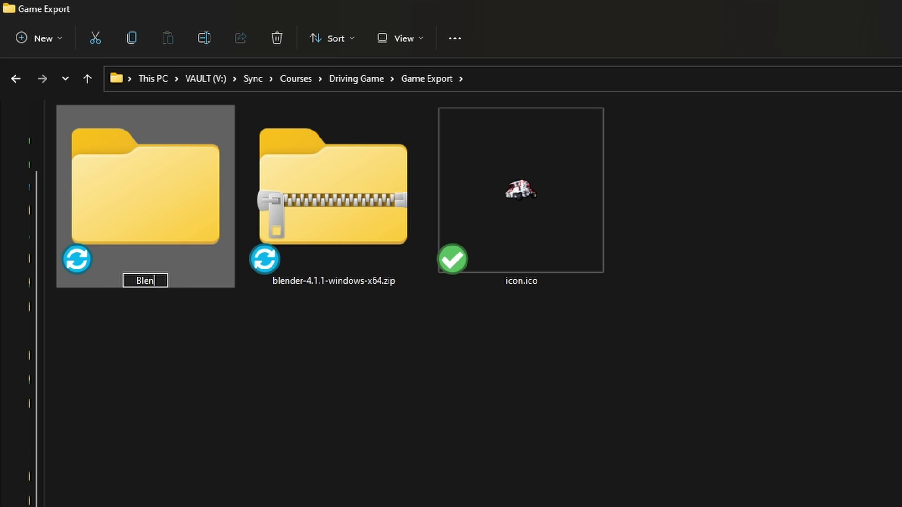
{"action": "type", "text": "der Driving Game"}
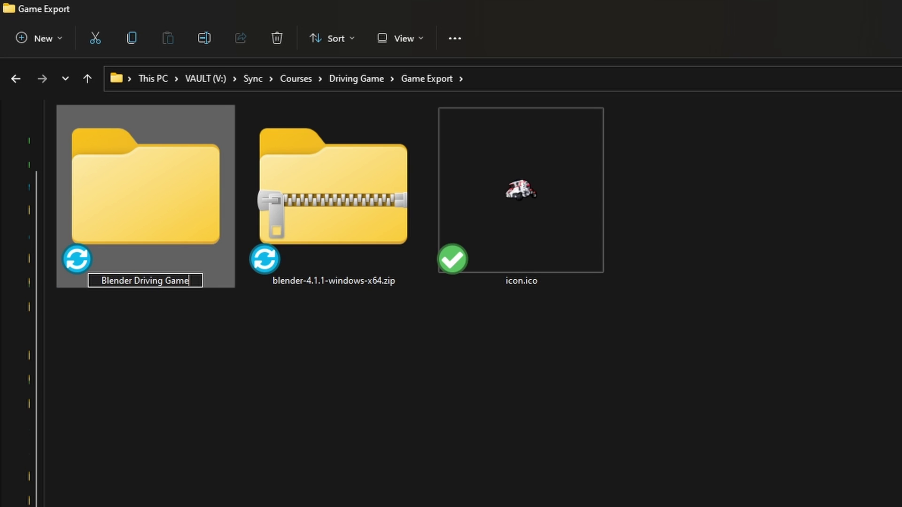
{"action": "key", "text": "Return"}
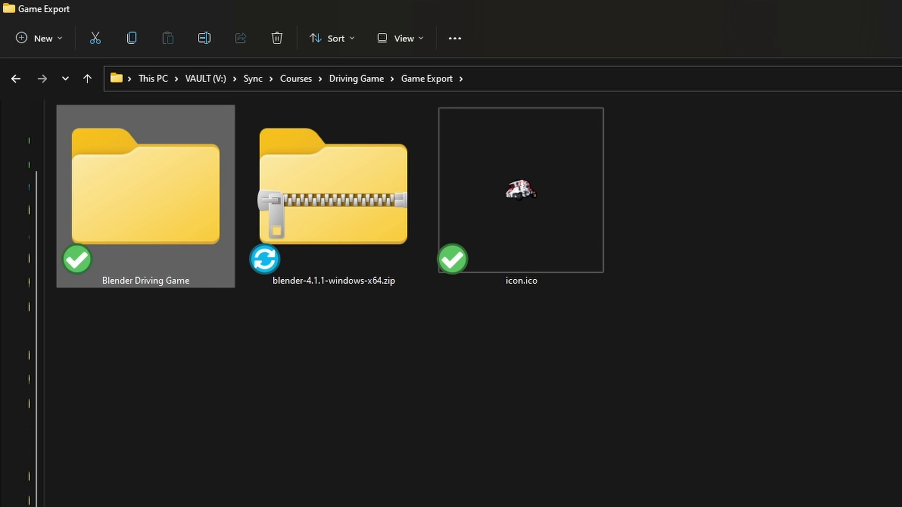
- Copy the blender-4.1.1-windows-x64 folder from the zip into the Blender Driving Game folder
{"action": "right_click", "coordinate": [308, 187]}
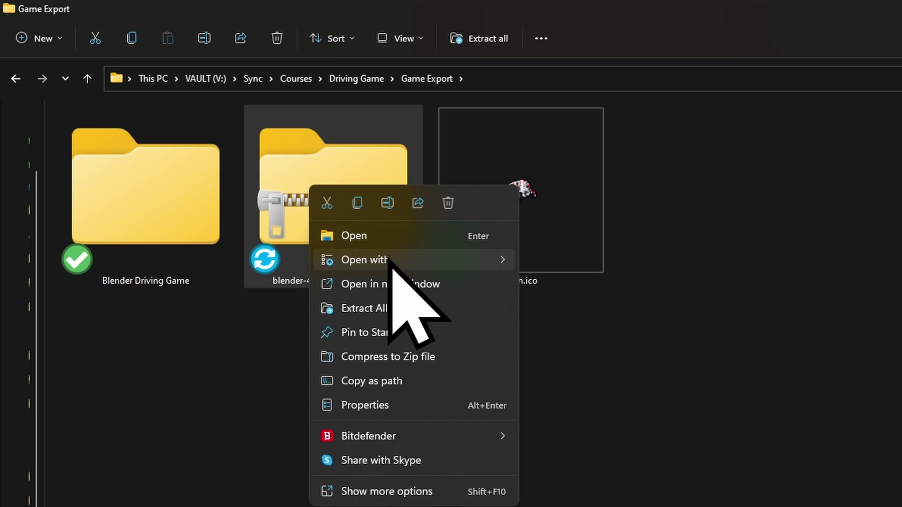
{"action": "left_click", "coordinate": [392, 284]}
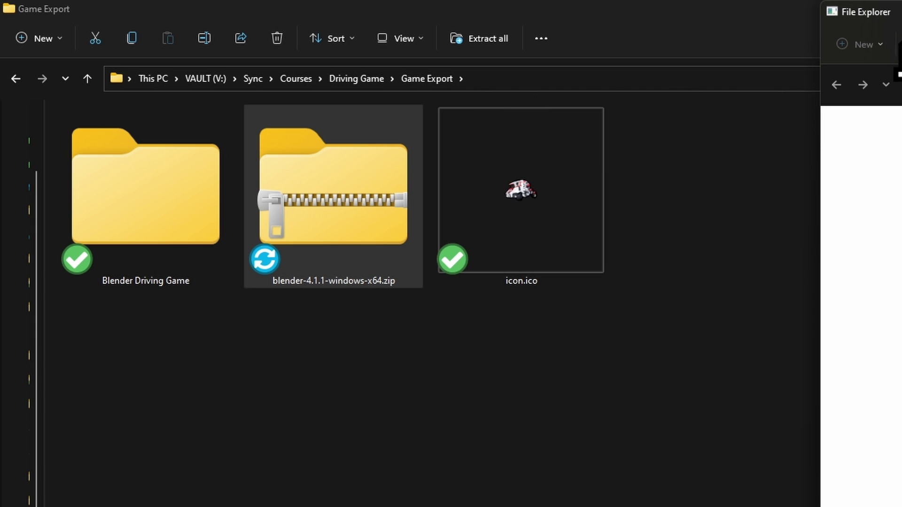
{"action": "left_click_drag", "start_coordinate": [865, 12], "coordinate": [631, 137]}
{"action": "left_click", "coordinate": [628, 258]}
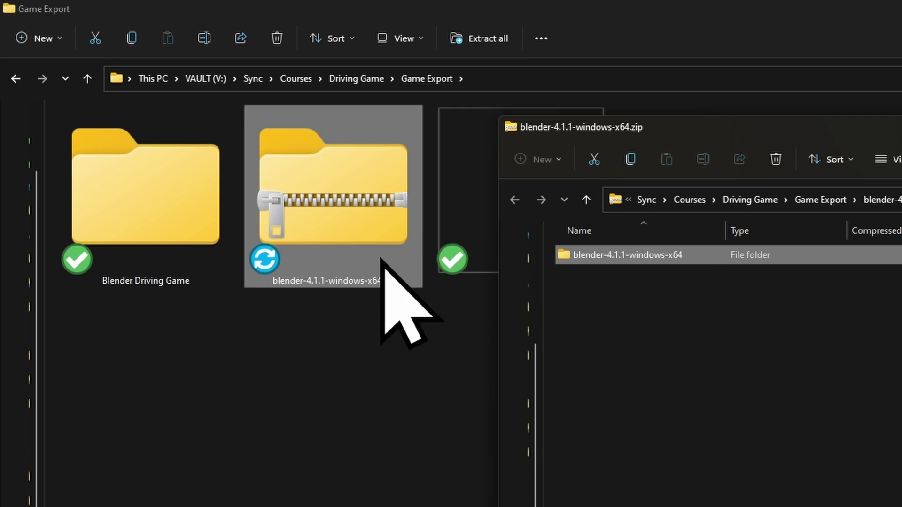
{"action": "left_click_drag", "start_coordinate": [667, 255], "coordinate": [107, 195]}
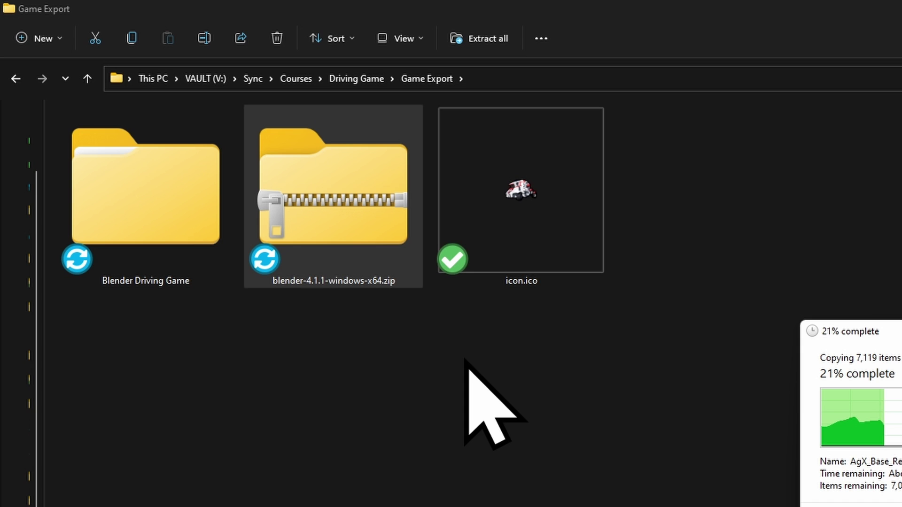
- Inside Blender Driving Game, rename the extracted Blender folder to 'Custom Blender'
{"action": "left_click", "coordinate": [126, 168]}
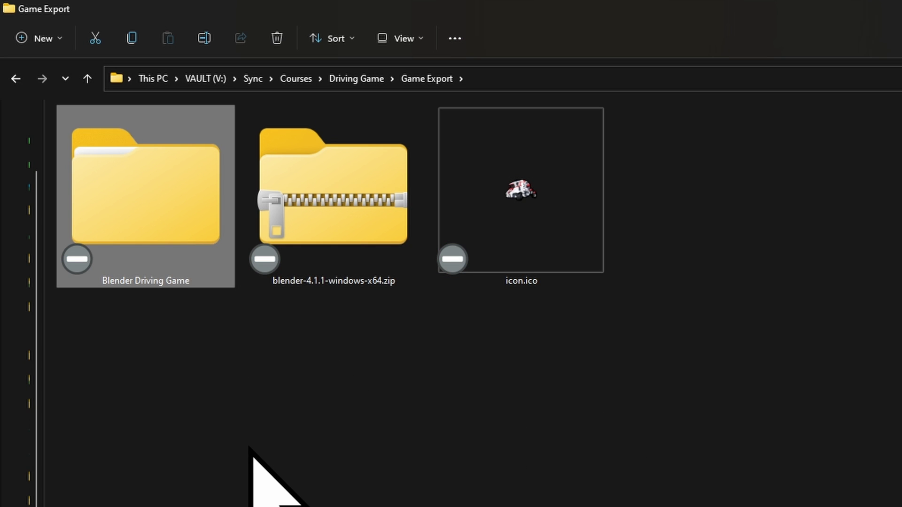
{"action": "key", "text": "Return"}
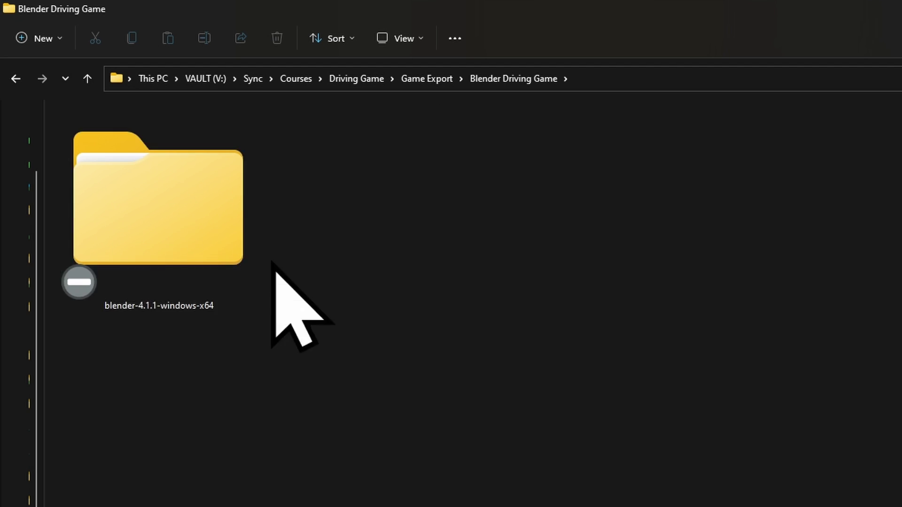
{"action": "left_click", "coordinate": [171, 205]}
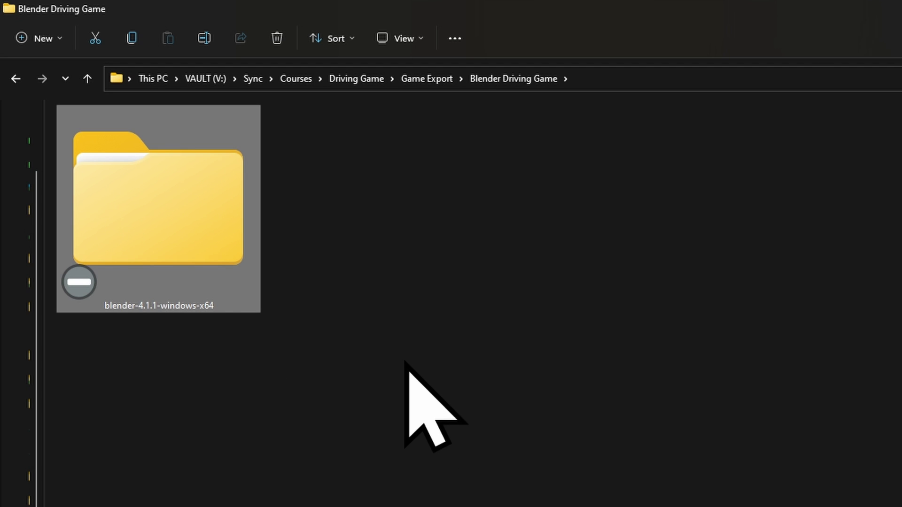
{"action": "key", "text": "F2"}
{"action": "type", "text": "Blender"}
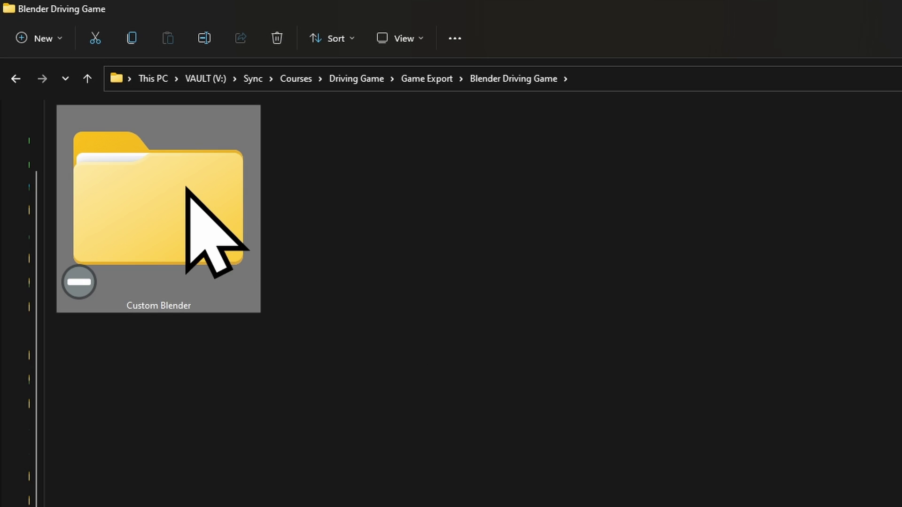
- In Custom Blender, rename blender.exe to 'Blender Driving Game.exe'
{"action": "double_click", "coordinate": [186, 189]}
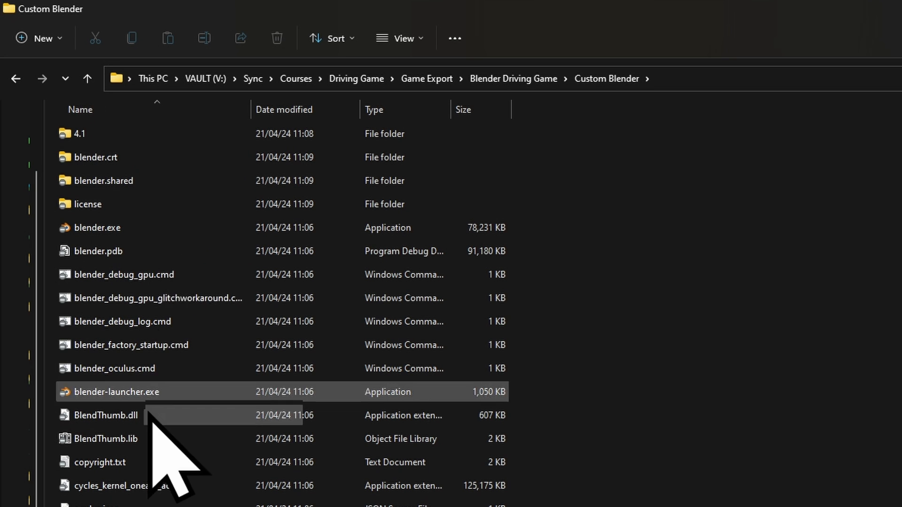
{"action": "left_click", "coordinate": [113, 228]}
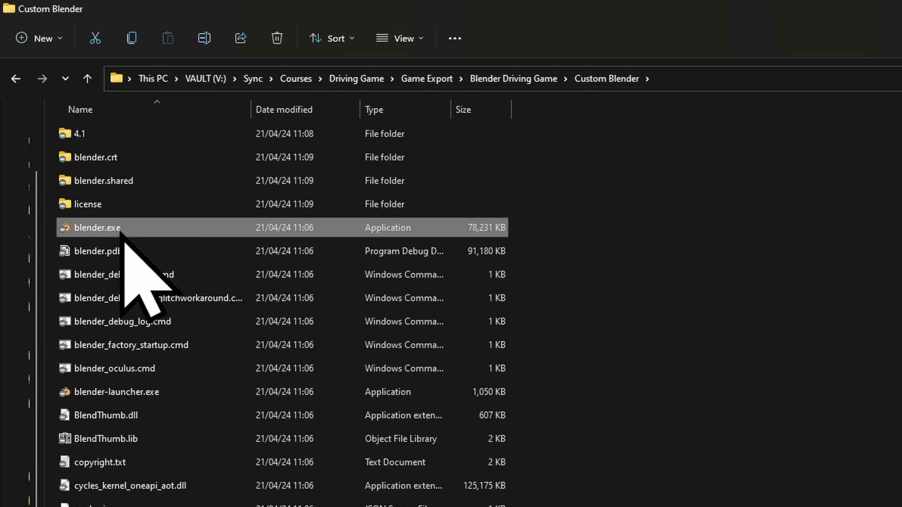
{"action": "key", "text": "F2"}
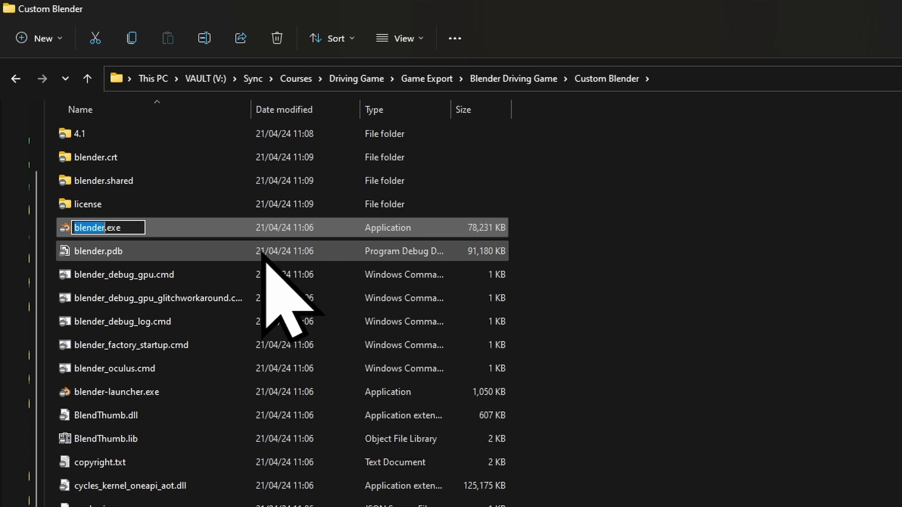
{"action": "type", "text": "Blender Drivin"}
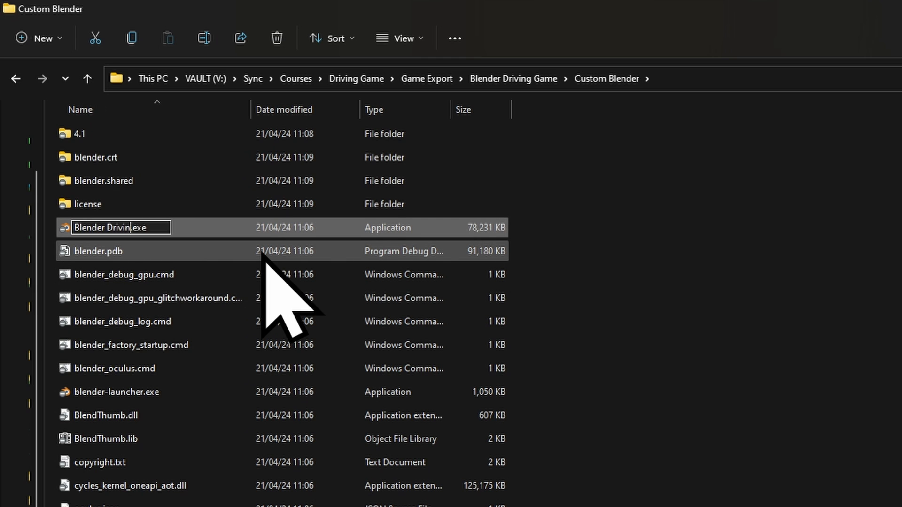
{"action": "type", "text": "g Game"}
{"action": "key", "text": "Return"}
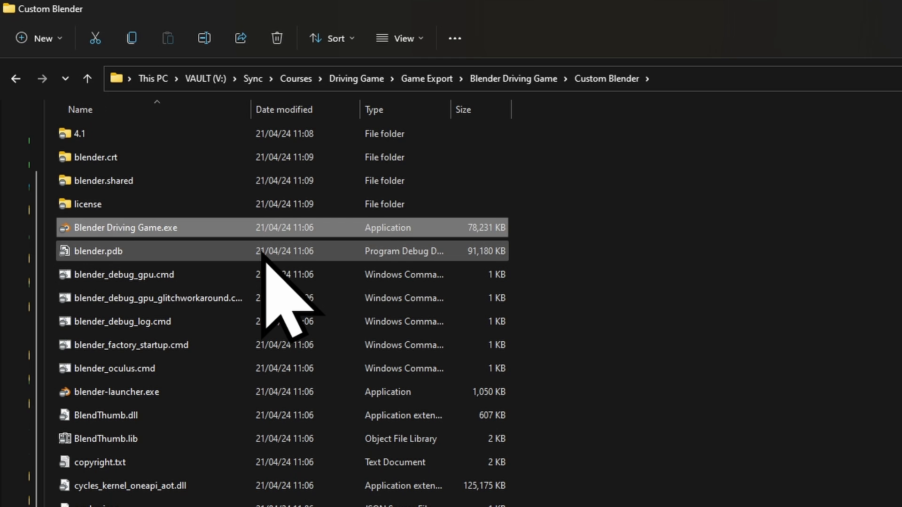
- Launch Blender Driving Game.exe past the Windows security warning and dismiss the splash screen
{"action": "double_click", "coordinate": [165, 227]}
{"action": "left_click", "coordinate": [620, 335]}
{"action": "left_click", "coordinate": [470, 313]}
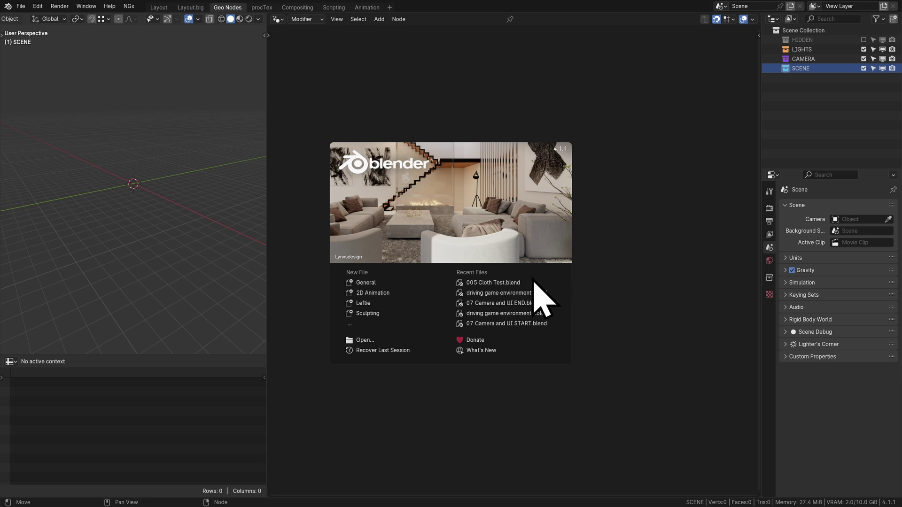
{"action": "left_click", "coordinate": [298, 113]}
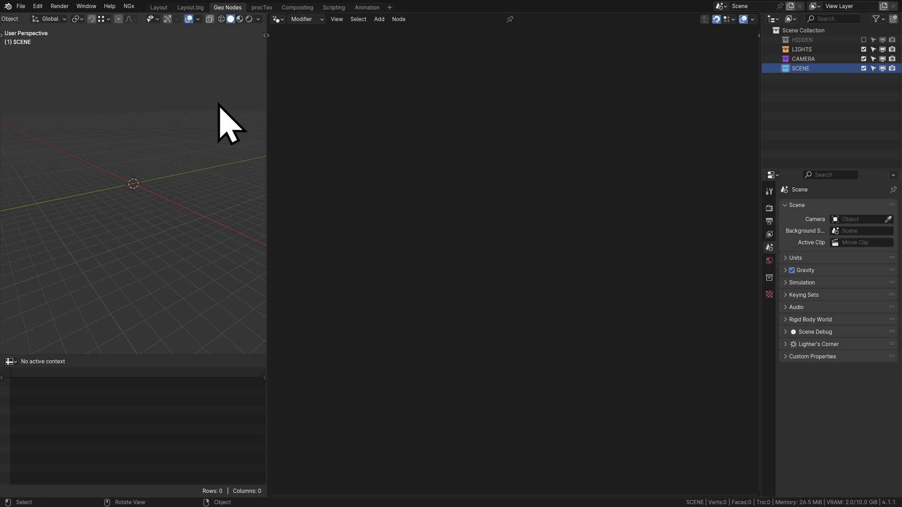
{"action": "key", "text": "n"}
{"action": "key", "text": "n"}
- Check the user preferences path in the system console, hide the console, then quit Blender
{"action": "left_click", "coordinate": [86, 6]}
{"action": "left_click", "coordinate": [118, 108]}
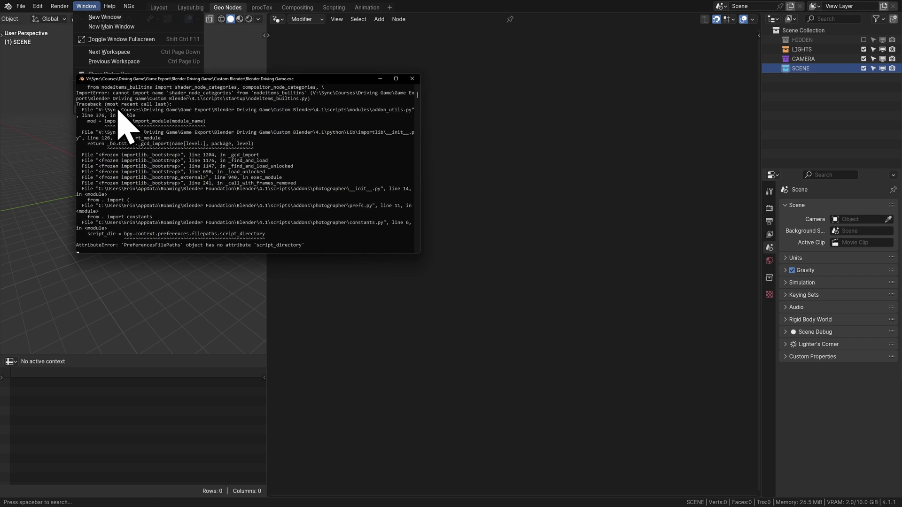
{"action": "scroll", "coordinate": [225, 170], "scroll_direction": "up", "scroll_amount": 10}
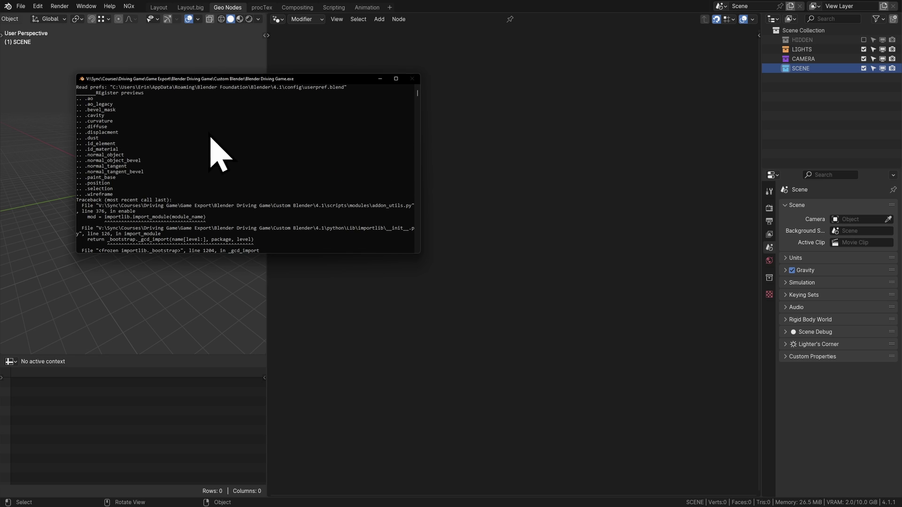
{"action": "left_click_drag", "start_coordinate": [111, 88], "coordinate": [338, 91]}
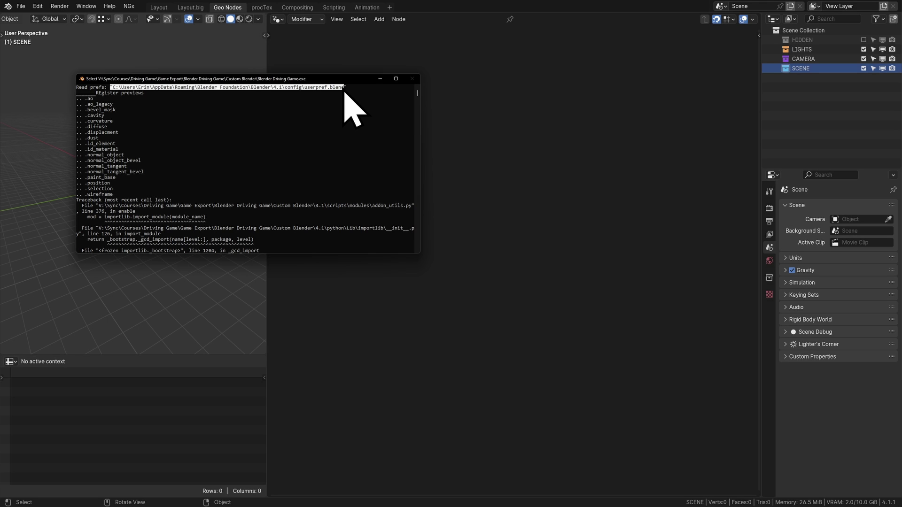
{"action": "left_click", "coordinate": [468, 105]}
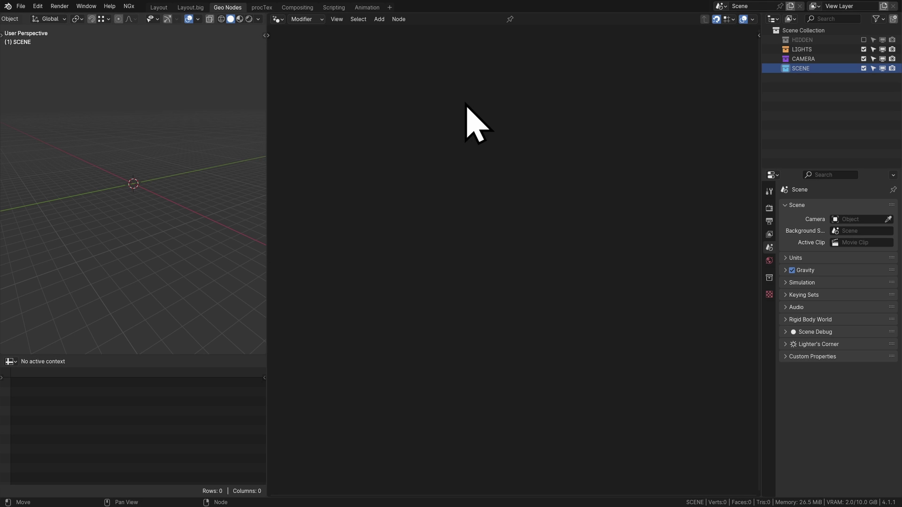
{"action": "left_click", "coordinate": [21, 6]}
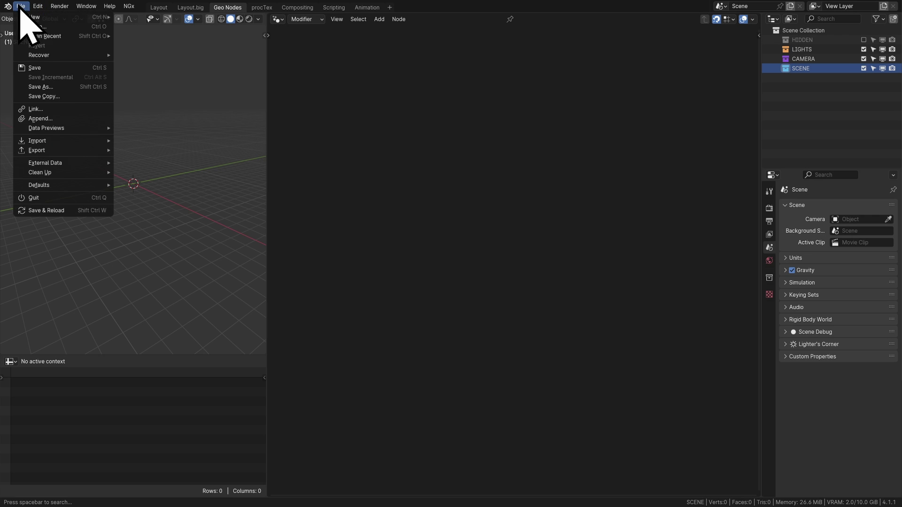
{"action": "left_click", "coordinate": [69, 198]}
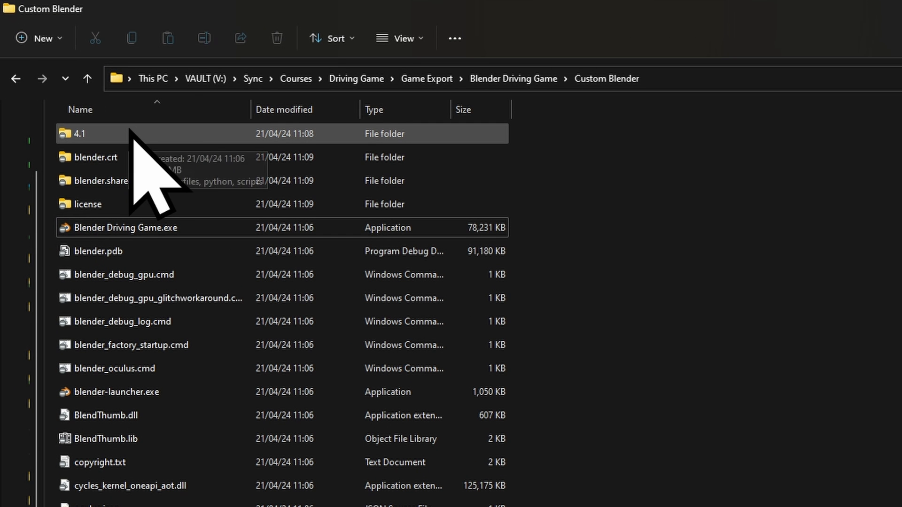
- Create an empty 'config' folder inside the 4.1 folder, then return to Custom Blender
{"action": "double_click", "coordinate": [130, 132]}
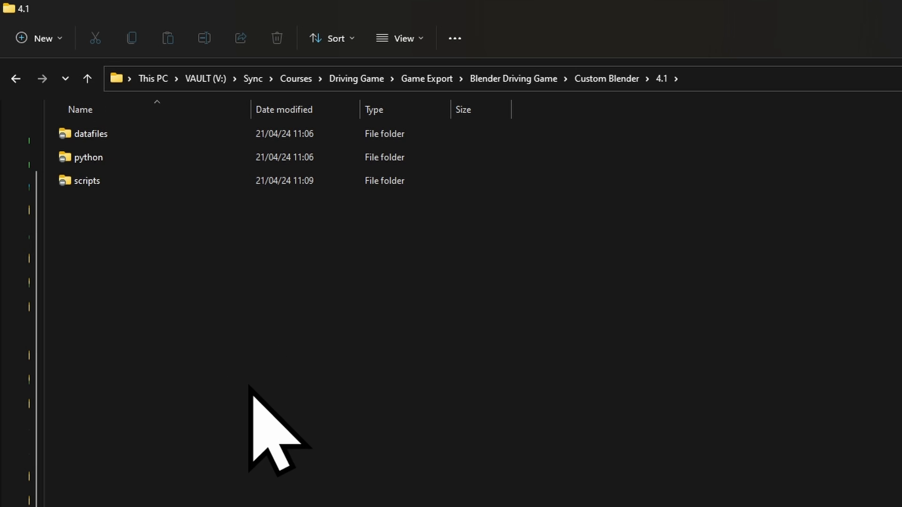
{"action": "key", "text": "ctrl+shift+n"}
{"action": "type", "text": "config"}
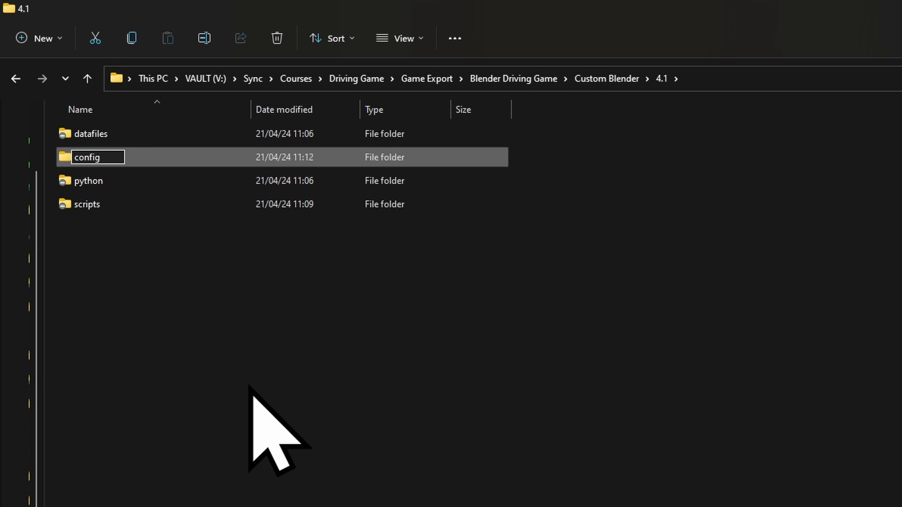
{"action": "key", "text": "Return"}
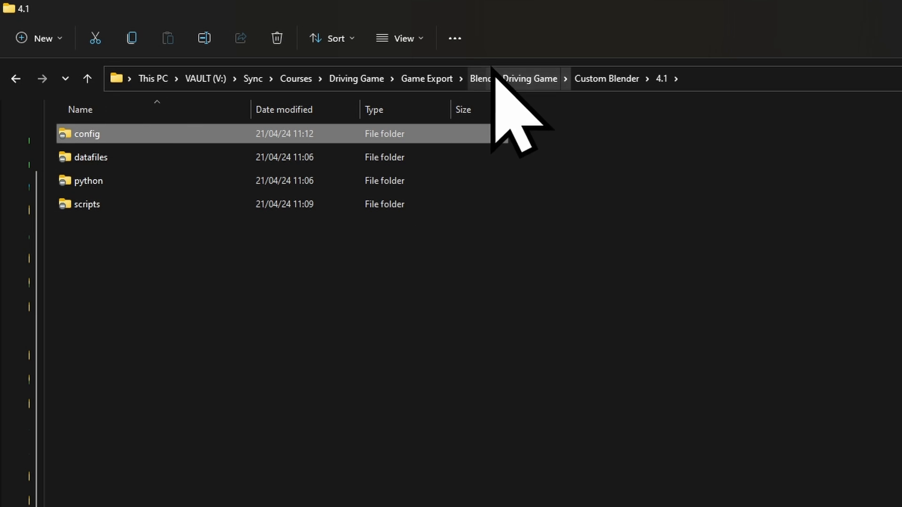
{"action": "left_click", "coordinate": [599, 80]}
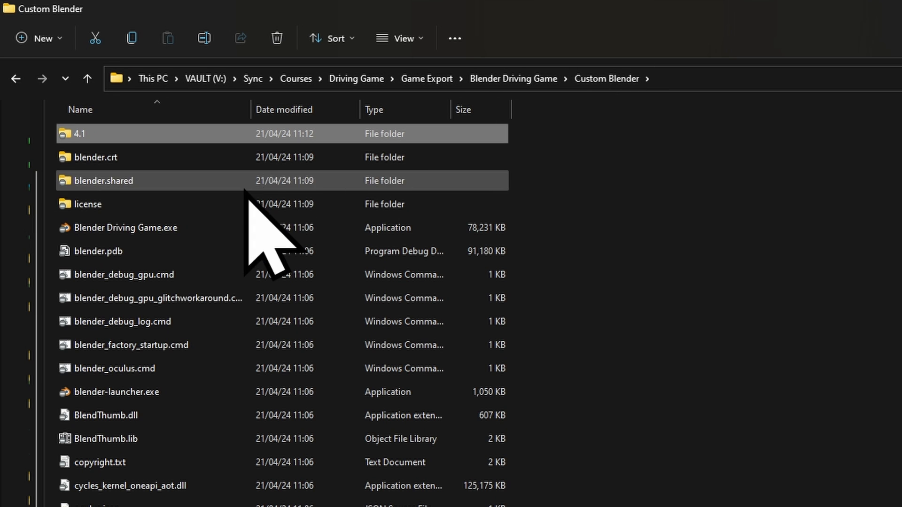
- Relaunch Blender Driving Game.exe, accept Quick Setup defaults and dismiss the splash screen
{"action": "double_click", "coordinate": [163, 227]}
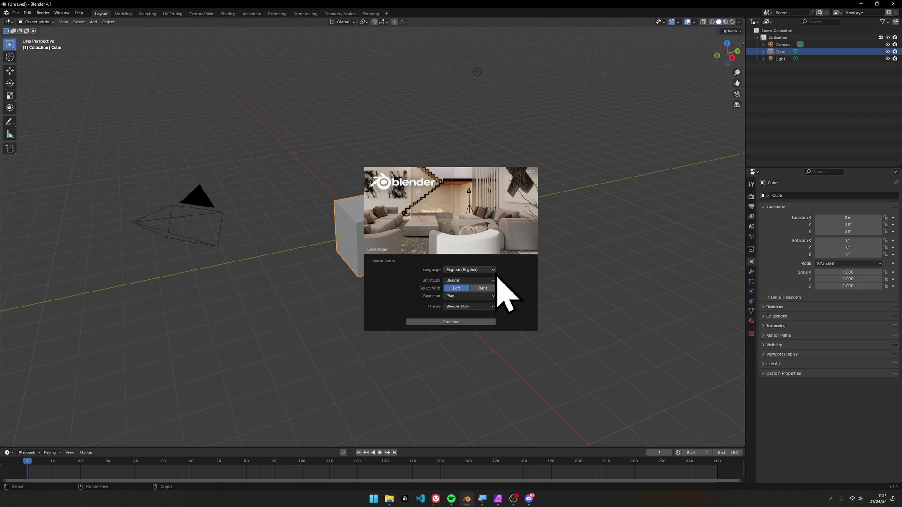
{"action": "left_click", "coordinate": [451, 322]}
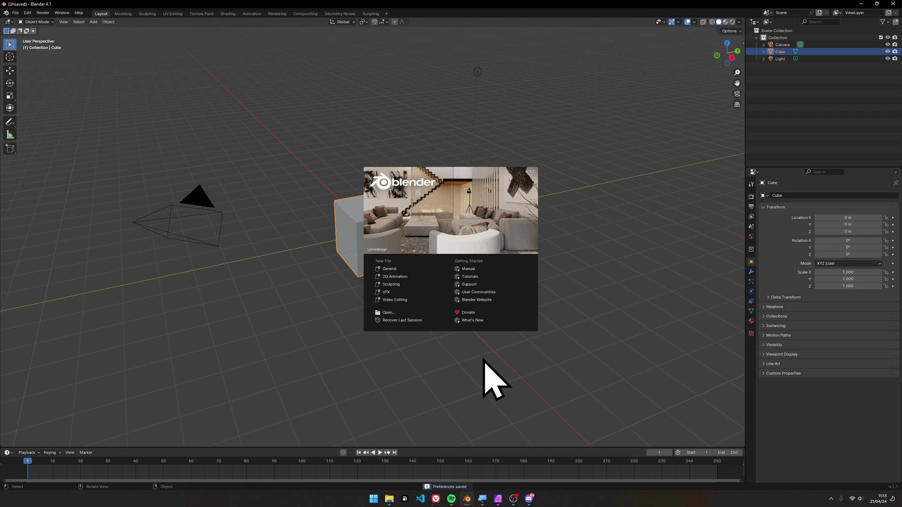
{"action": "left_click", "coordinate": [647, 152]}
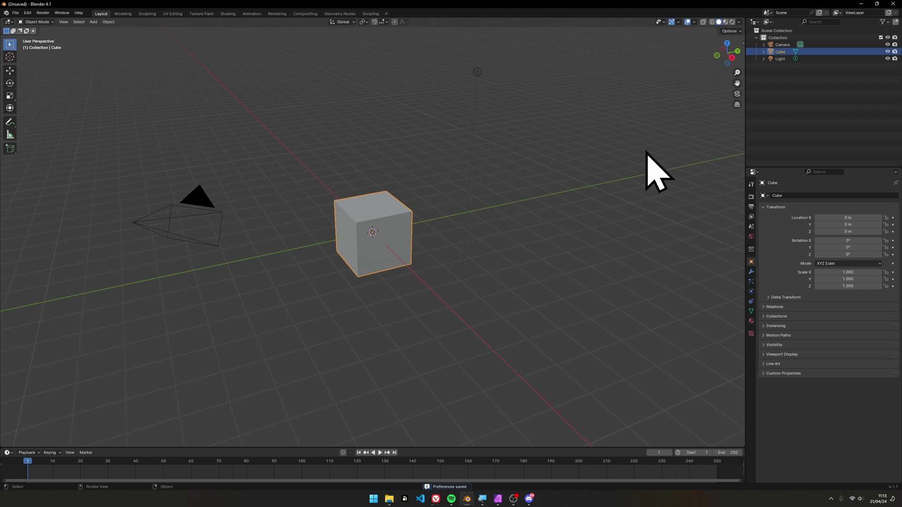
- Open Preferences and set the Interface Resolution Scale to 1.5
{"action": "left_click", "coordinate": [28, 13]}
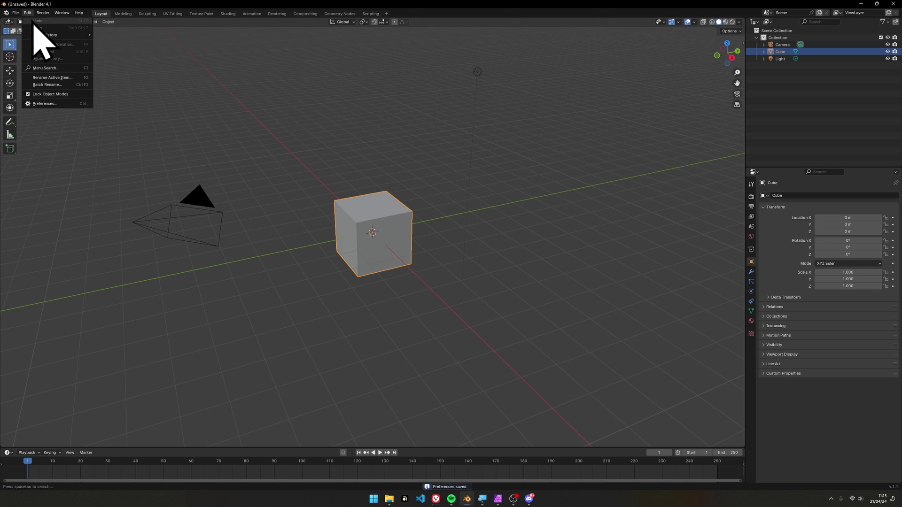
{"action": "left_click", "coordinate": [47, 103]}
{"action": "left_click_drag", "start_coordinate": [168, 18], "coordinate": [317, 121]}
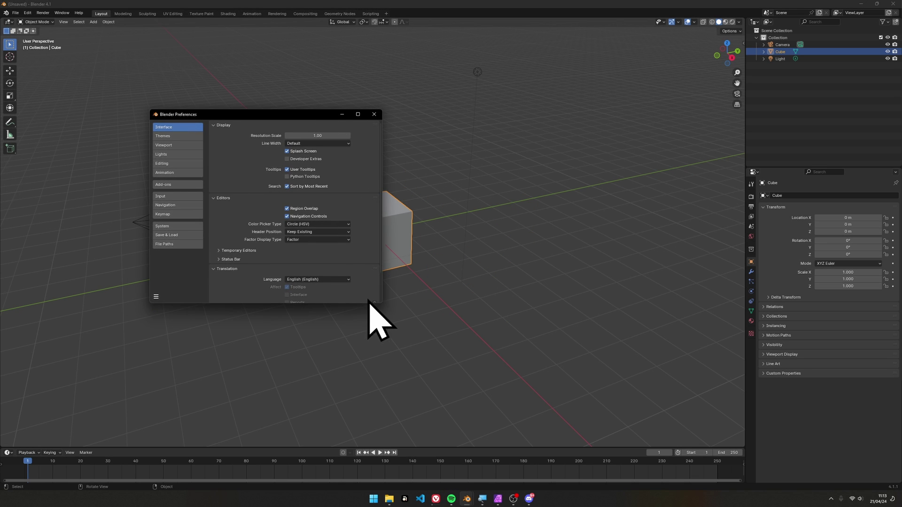
{"action": "left_click_drag", "start_coordinate": [383, 305], "coordinate": [514, 382]}
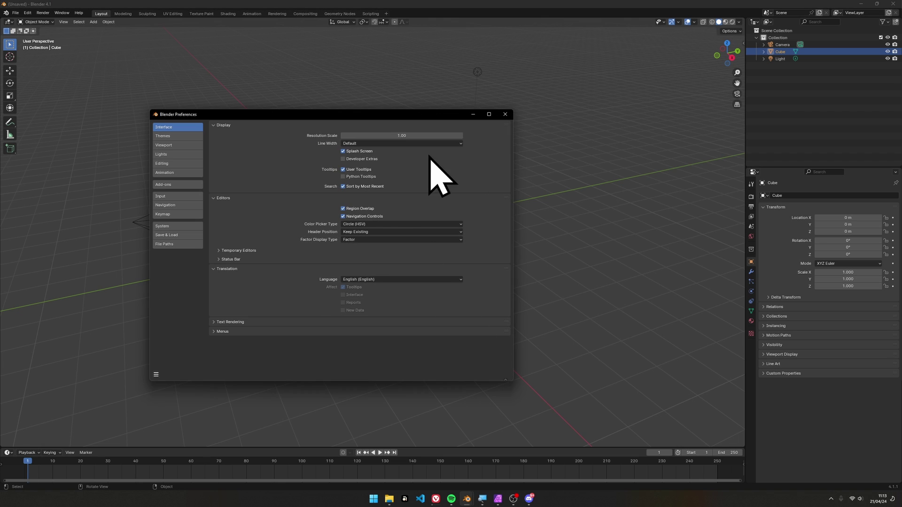
{"action": "left_click", "coordinate": [429, 135]}
{"action": "type", "text": "1.5"}
{"action": "key", "text": "Return"}
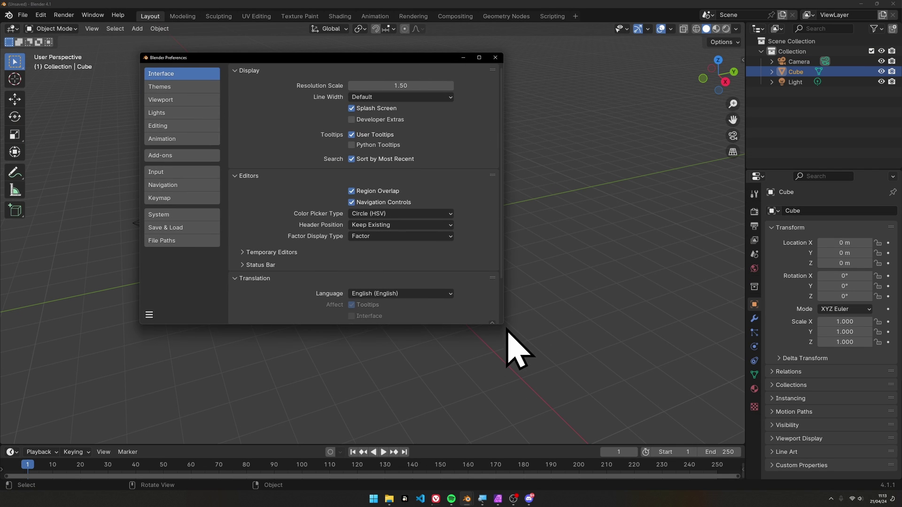
- Enable Developer Extras and Auto Run Python Scripts, and view the Experimental settings
{"action": "left_click_drag", "start_coordinate": [502, 324], "coordinate": [624, 384]}
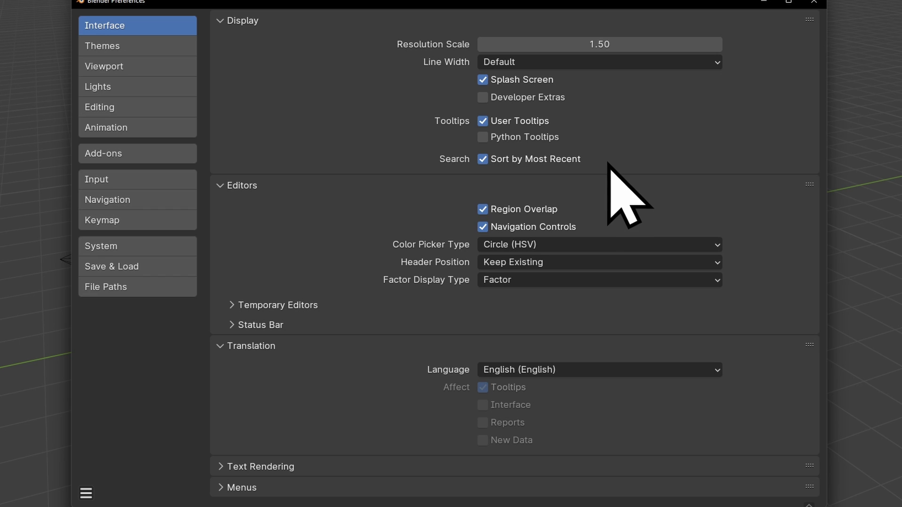
{"action": "left_click", "coordinate": [541, 100]}
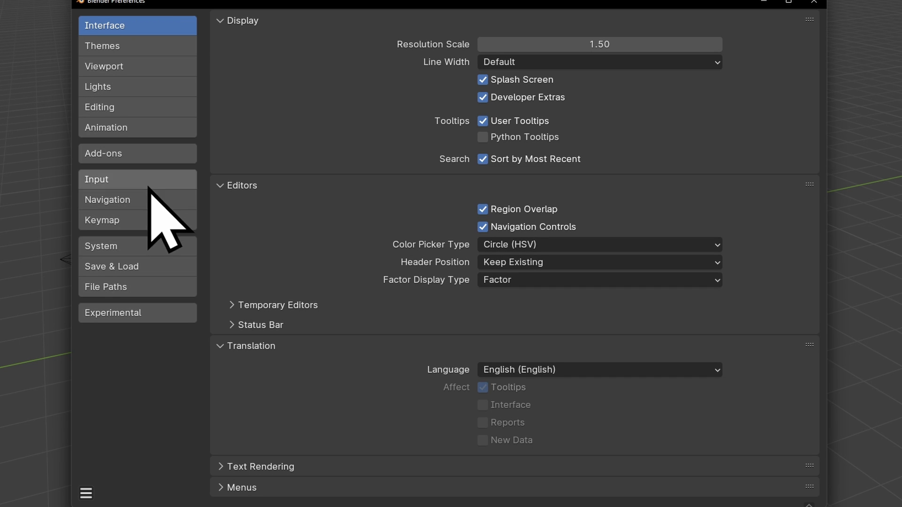
{"action": "left_click", "coordinate": [134, 273]}
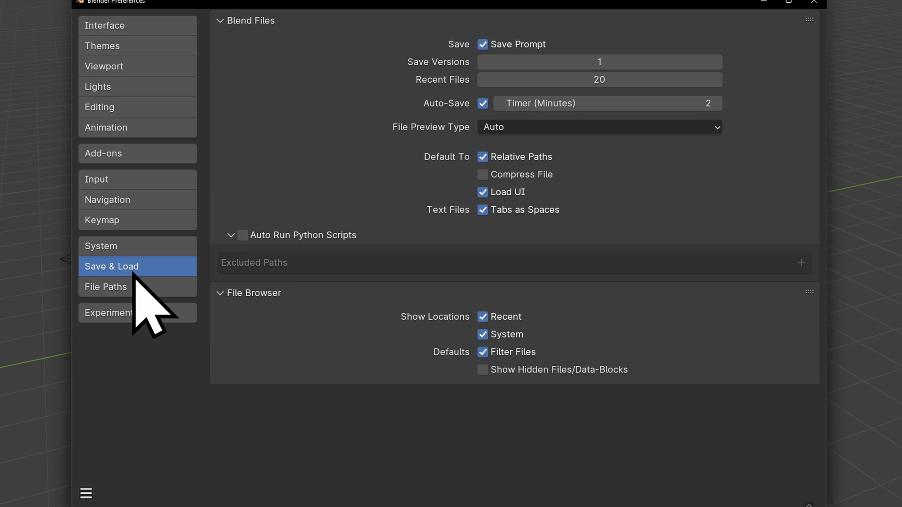
{"action": "left_click", "coordinate": [242, 236]}
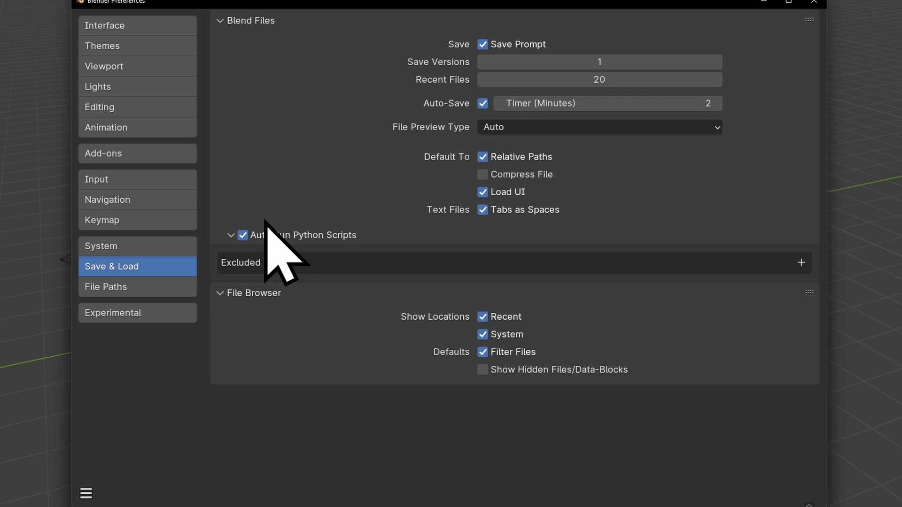
{"action": "left_click", "coordinate": [134, 313]}
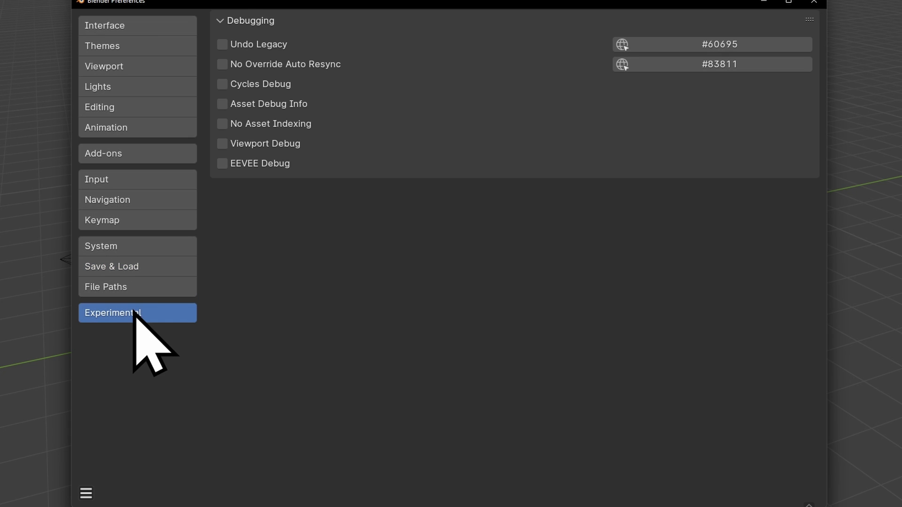
{"action": "left_click", "coordinate": [143, 157]}
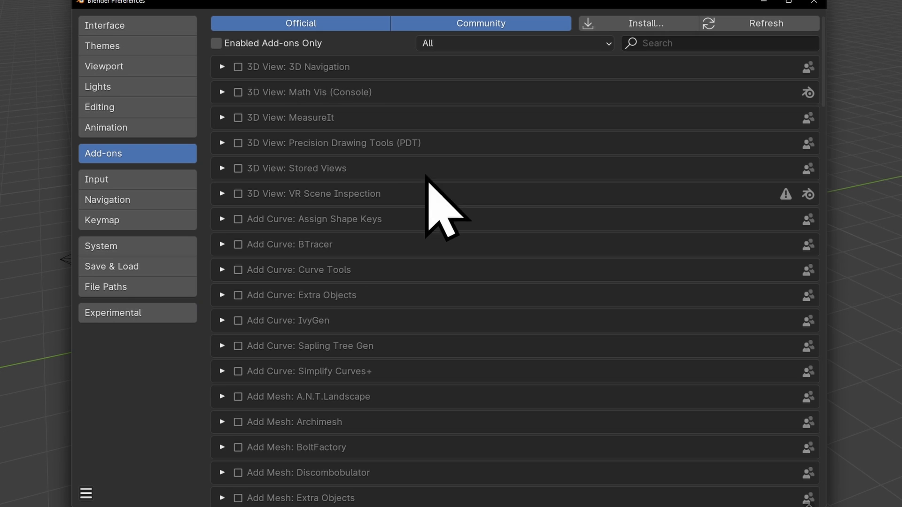
- Install the XInput Reader add-on from Downloads/XinputReader.zip, enable it, and run Install XInput
{"action": "left_click", "coordinate": [632, 28]}
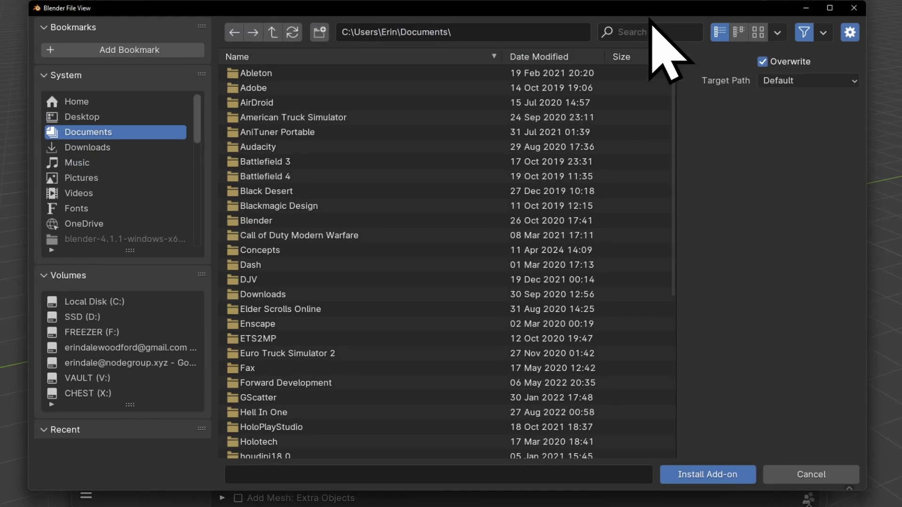
{"action": "left_click", "coordinate": [72, 144]}
{"action": "left_click", "coordinate": [657, 23]}
{"action": "type", "text": "xinpu"}
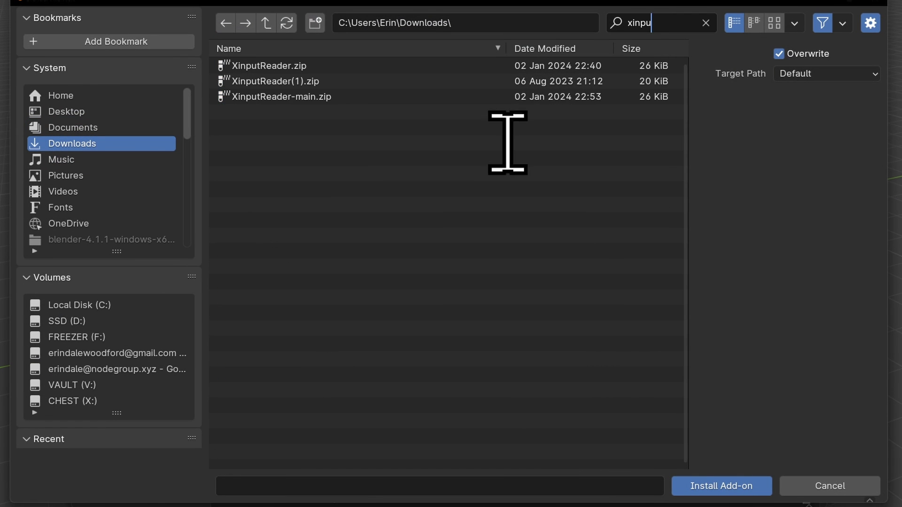
{"action": "left_click", "coordinate": [355, 69]}
{"action": "left_click", "coordinate": [725, 484]}
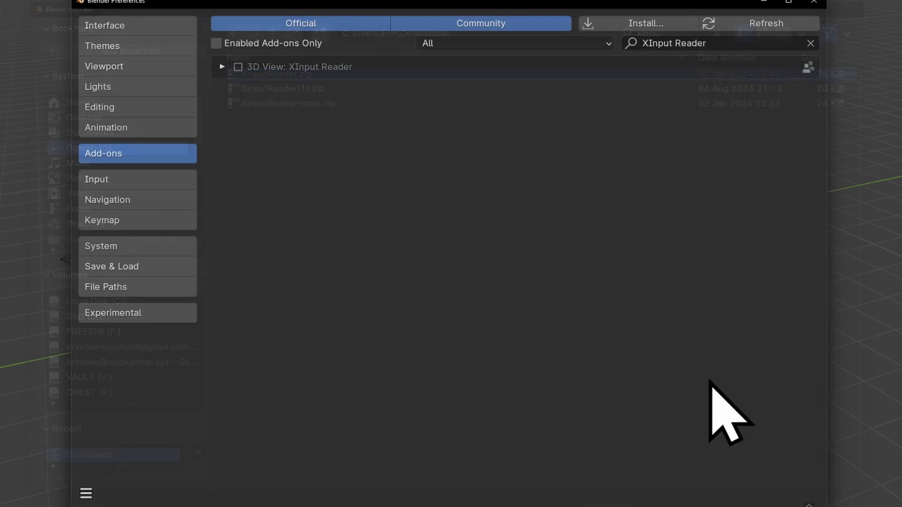
{"action": "left_click", "coordinate": [222, 67]}
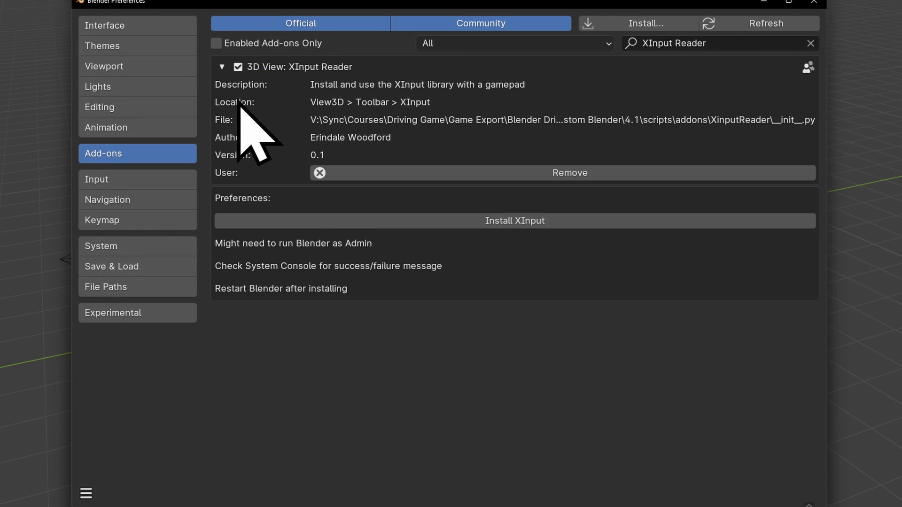
{"action": "left_click", "coordinate": [497, 221]}
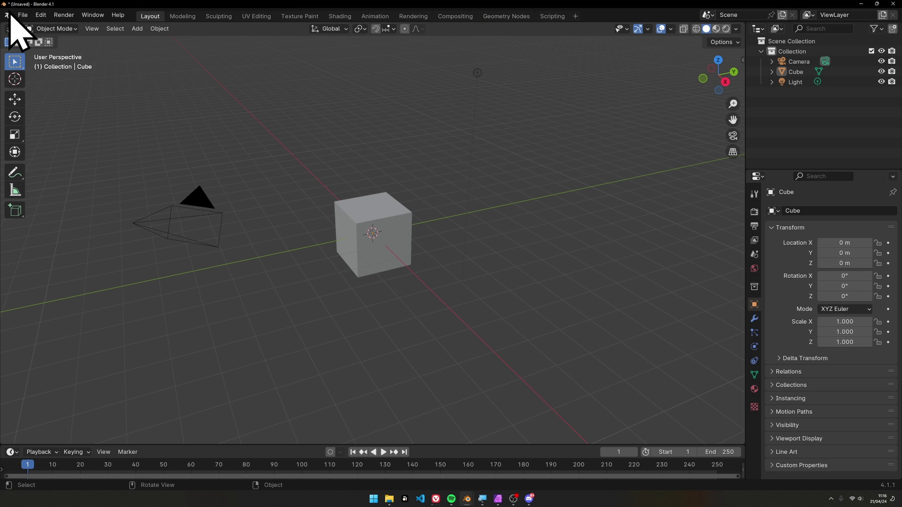
- Discard the current scene and open Lesson Files/07 Camera and UI END.blend
{"action": "left_click", "coordinate": [23, 14]}
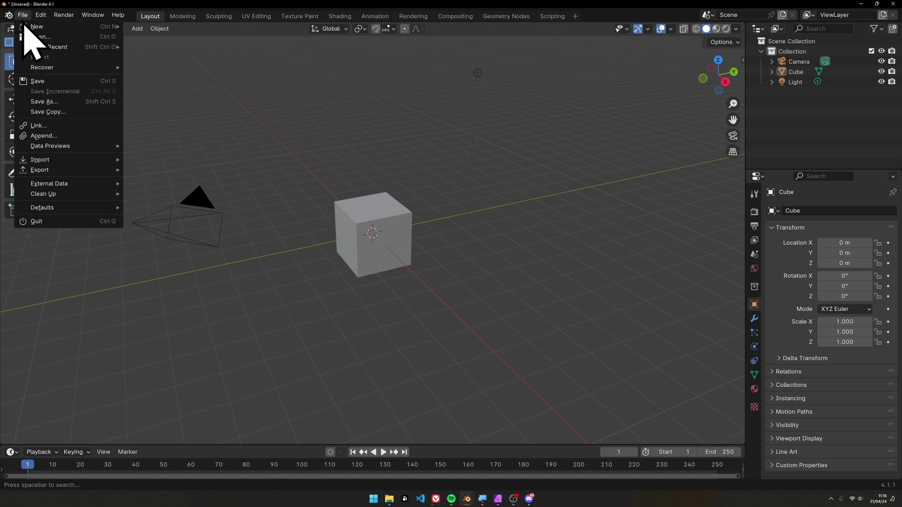
{"action": "left_click", "coordinate": [42, 38]}
{"action": "left_click", "coordinate": [465, 266]}
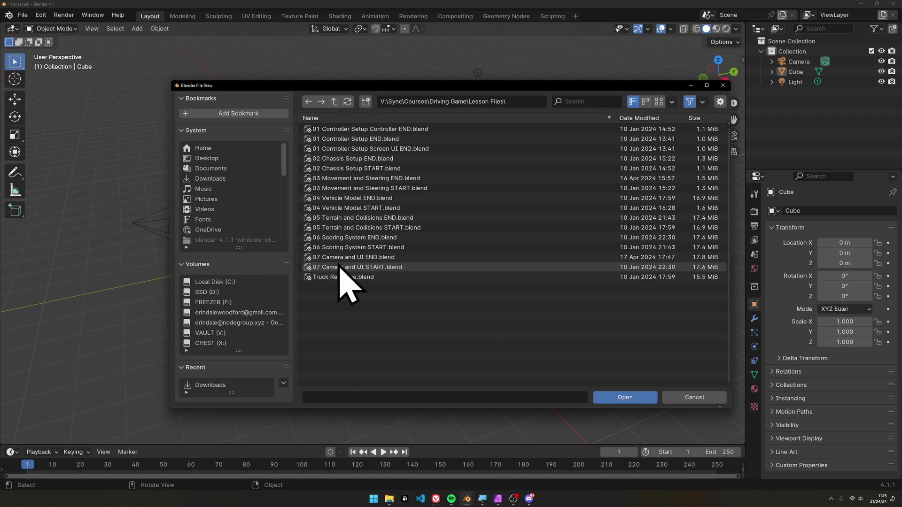
{"action": "left_click", "coordinate": [311, 257]}
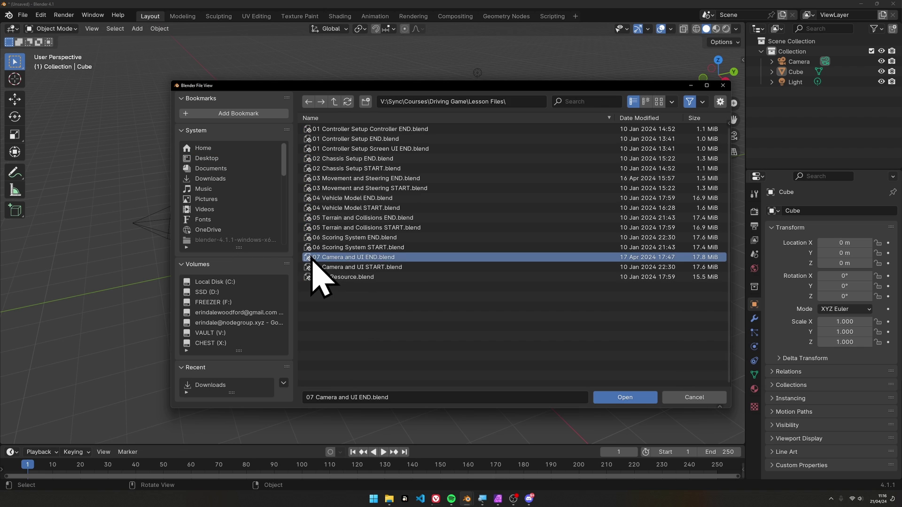
{"action": "double_click", "coordinate": [404, 258]}
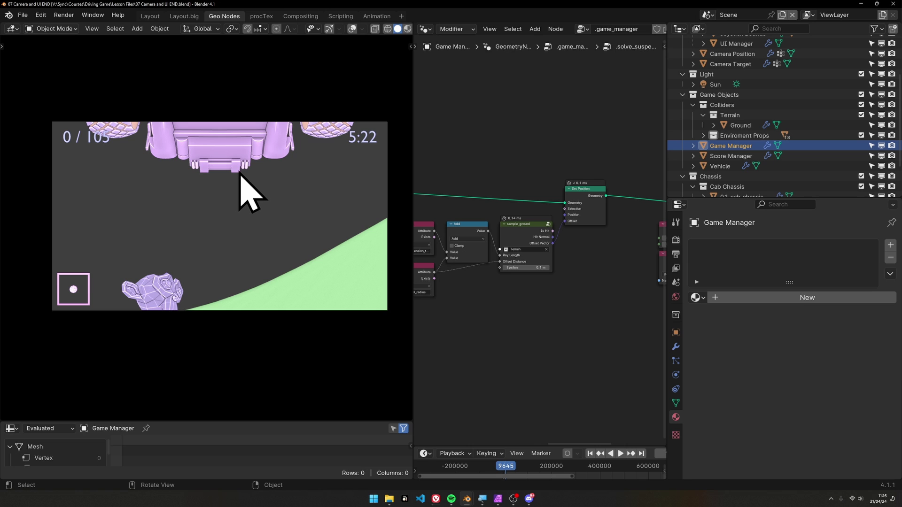
- Save the project as '08 Game Export.blend' in Lesson Files
{"action": "key", "text": "ctrl+shift+s"}
{"action": "left_click", "coordinate": [429, 398]}
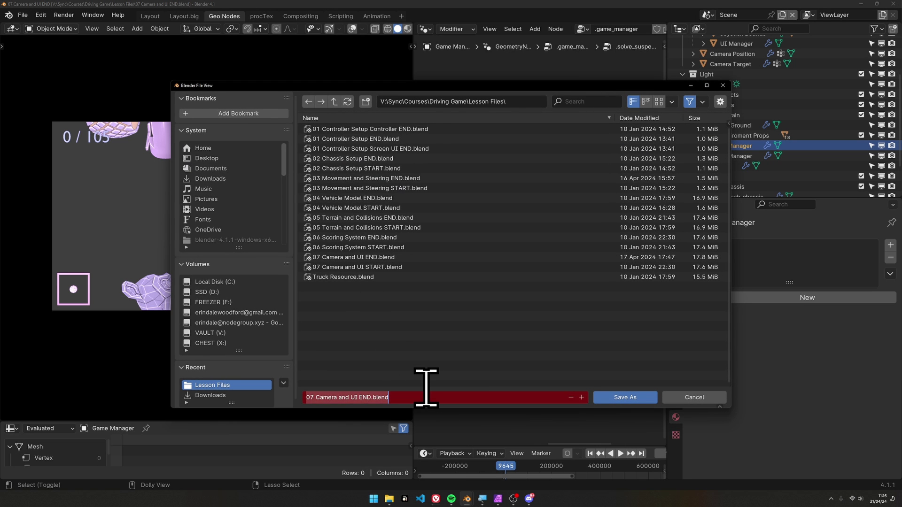
{"action": "type", "text": "08 Game Expor"}
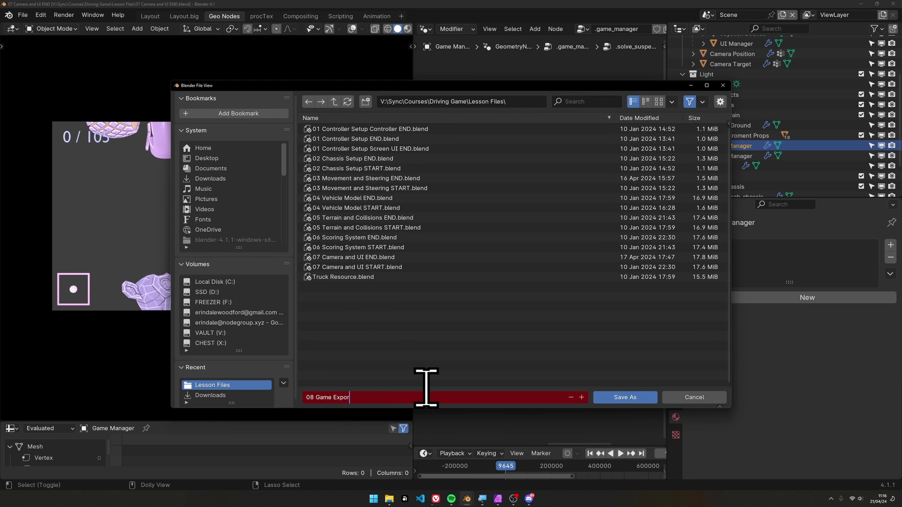
{"action": "type", "text": "t"}
{"action": "key", "text": "Return"}
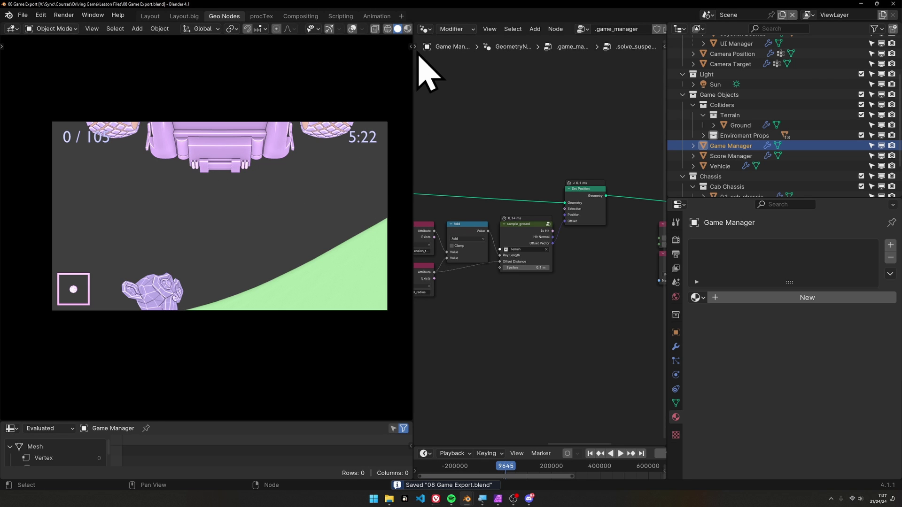
- Switch to the Layout workspace and view through the game camera, fitted to the viewport
{"action": "left_click", "coordinate": [150, 17]}
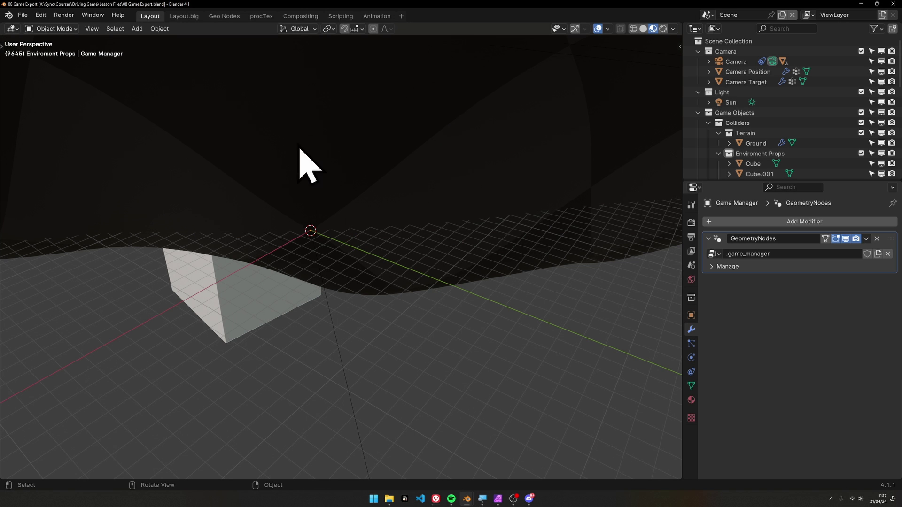
{"action": "scroll", "coordinate": [380, 120], "scroll_direction": "up", "scroll_amount": 2}
{"action": "key", "text": "KP_0"}
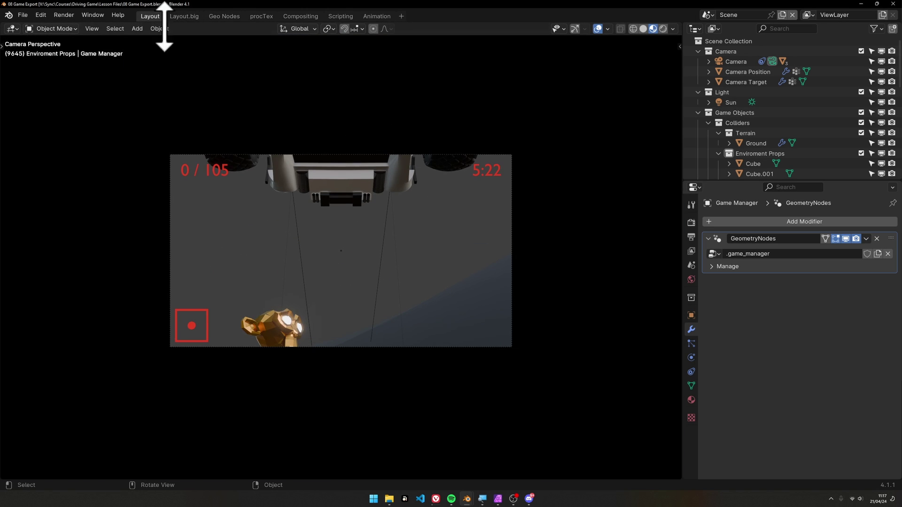
{"action": "key", "text": "Home"}
{"action": "scroll", "coordinate": [479, 220], "scroll_direction": "down", "scroll_amount": 2}
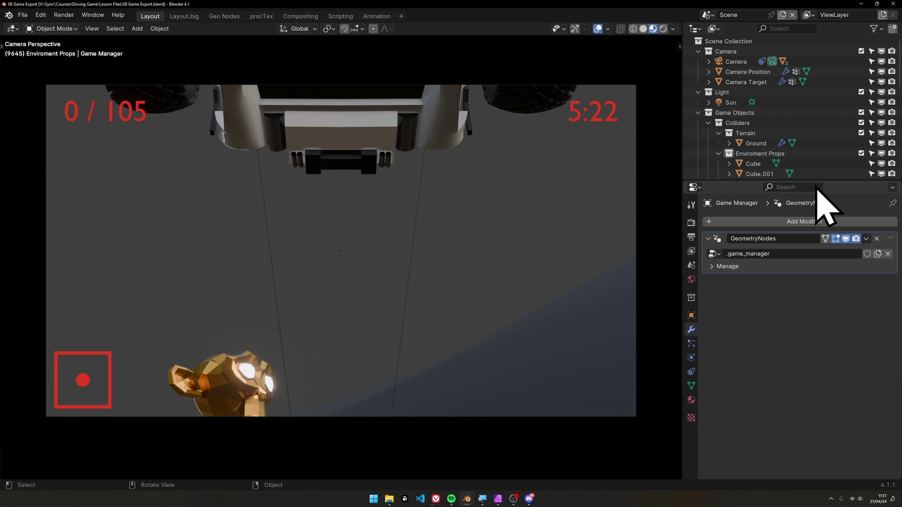
- Remove the side areas, set rendered shading, orbit out of camera view, and save 08 Game Export.blend
{"action": "left_click_drag", "start_coordinate": [689, 185], "coordinate": [756, 201]}
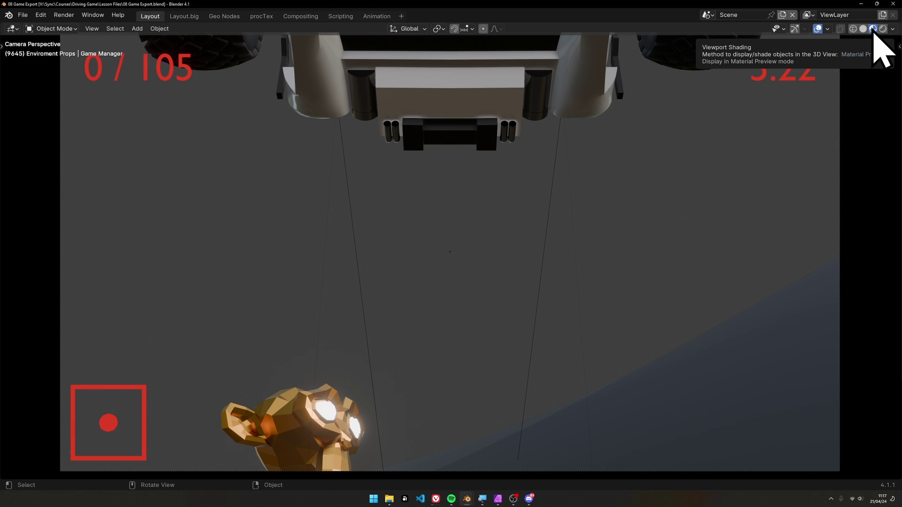
{"action": "left_click", "coordinate": [883, 29]}
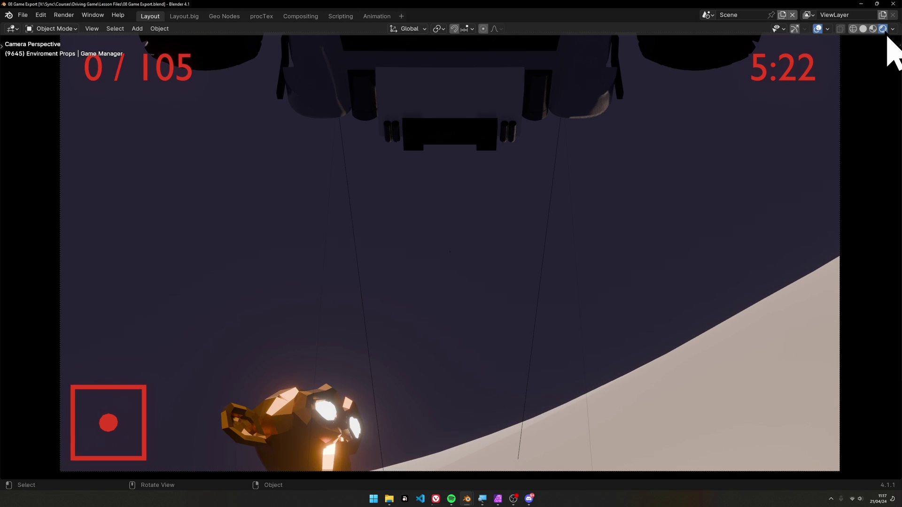
{"action": "middle_click_drag", "start_coordinate": [505, 153], "coordinate": [505, 225]}
{"action": "key", "text": "ctrl+s"}
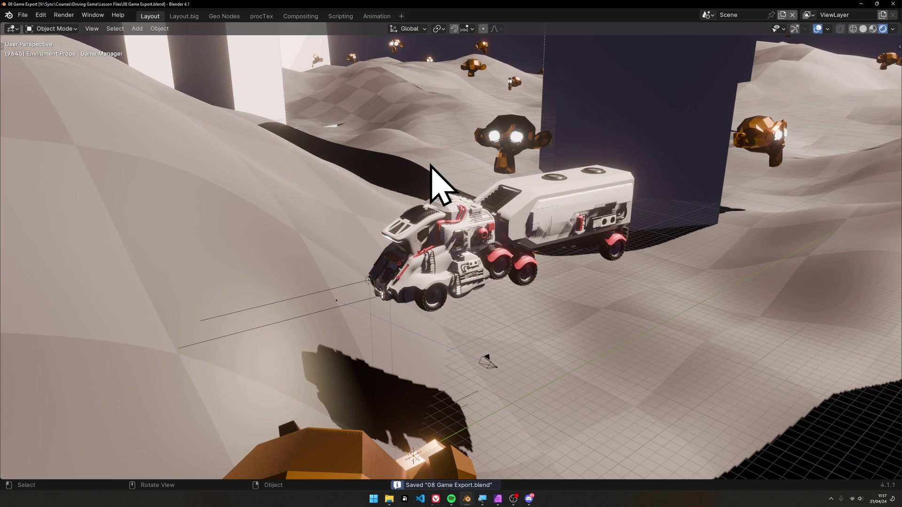
- Start a new General file, then reopen 08 Game Export.blend from recent files
{"action": "key", "text": "ctrl+n"}
{"action": "key", "text": "Return"}
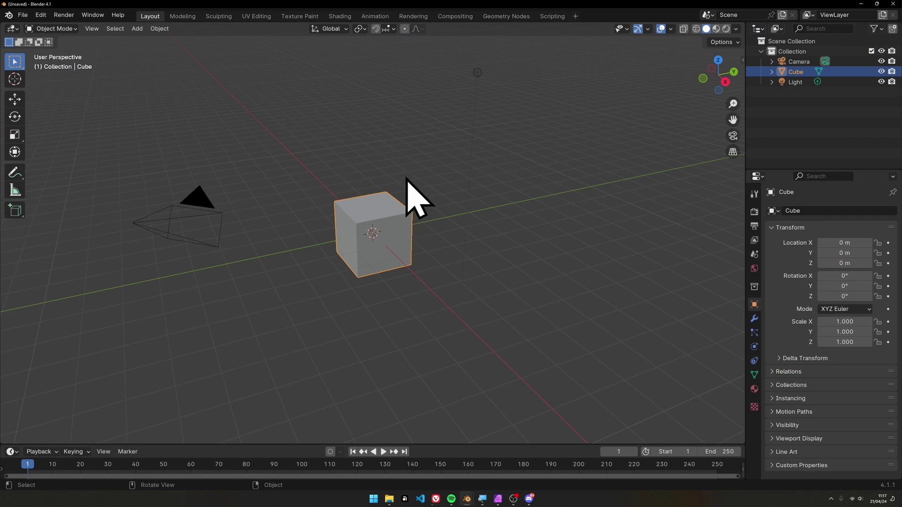
{"action": "left_click", "coordinate": [22, 14]}
{"action": "mouse_move", "coordinate": [78, 53]}
{"action": "left_click", "coordinate": [170, 45]}
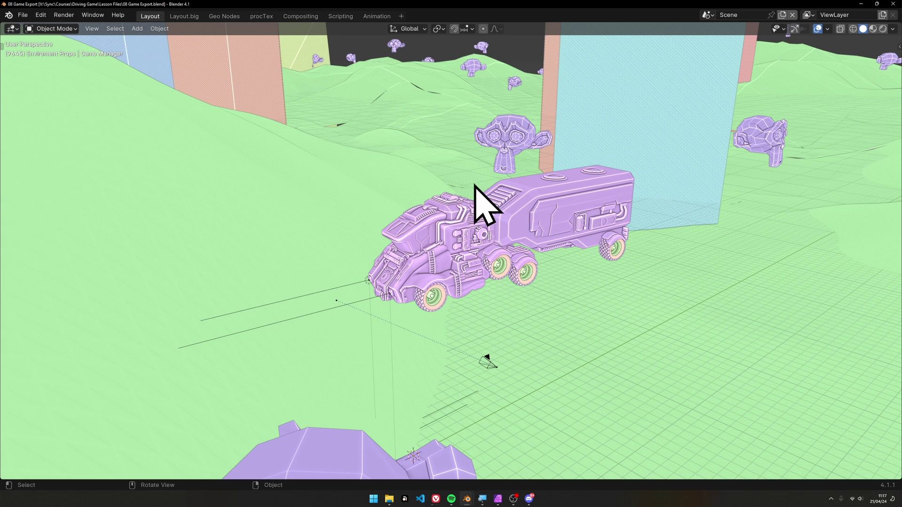
- Enable Scene Lights and Scene World shading, set Compositor to Always, and save
{"action": "left_click", "coordinate": [872, 29]}
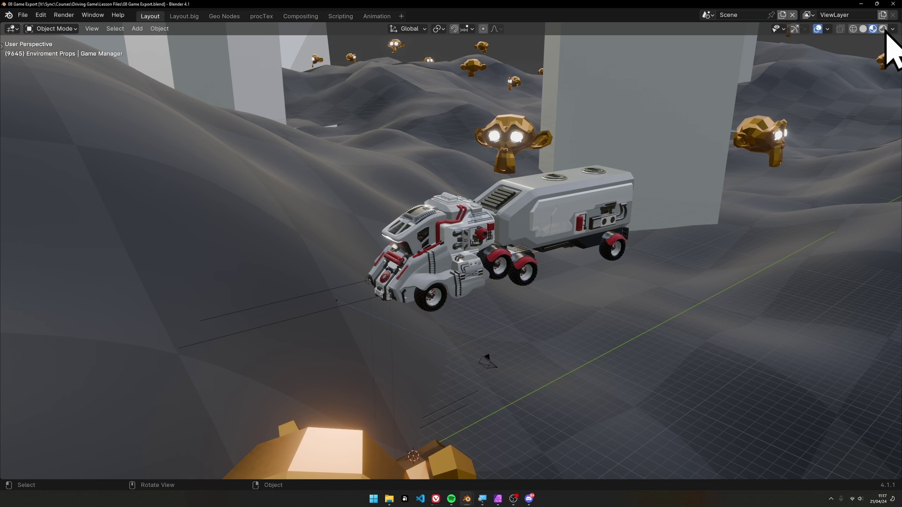
{"action": "left_click", "coordinate": [892, 29]}
{"action": "left_click", "coordinate": [806, 79]}
{"action": "left_click", "coordinate": [805, 90]}
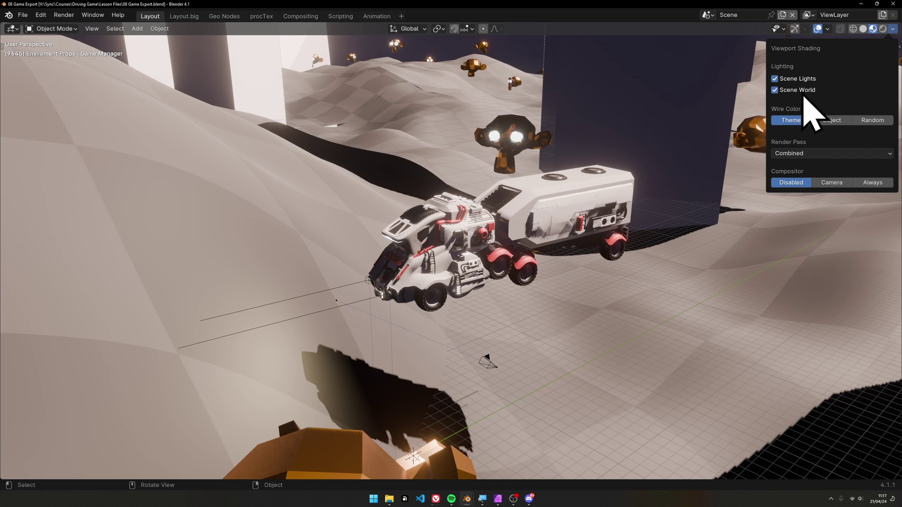
{"action": "left_click", "coordinate": [873, 183]}
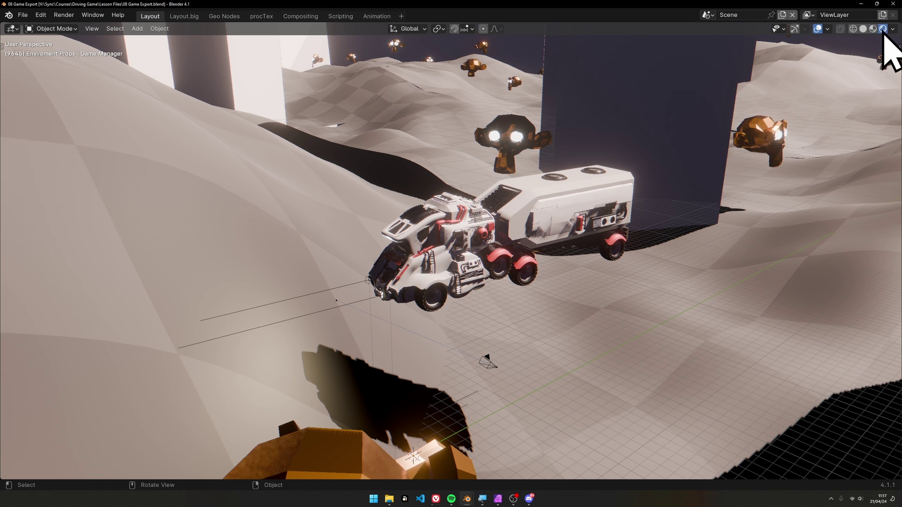
{"action": "left_click", "coordinate": [873, 29]}
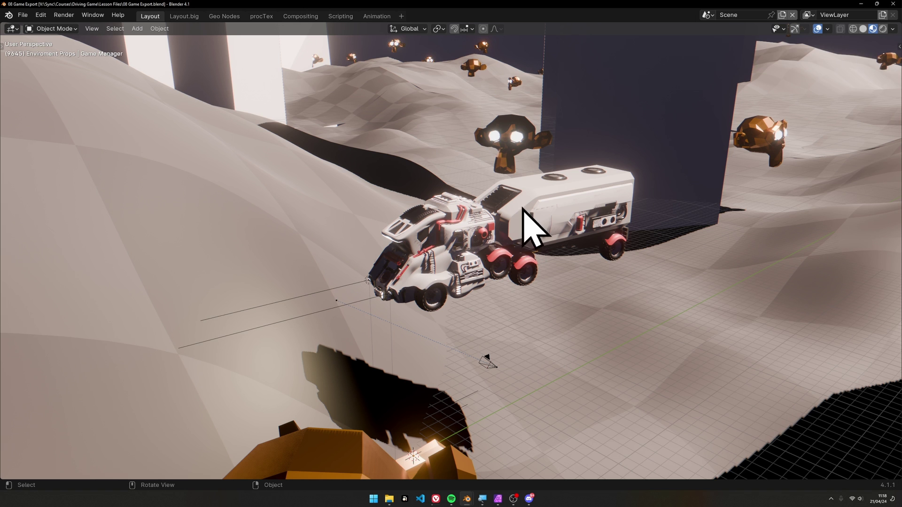
{"action": "key", "text": "ctrl+s"}
- Start a new General file, reopen 08 Game Export.blend, and view through the game camera
{"action": "key", "text": "ctrl+n"}
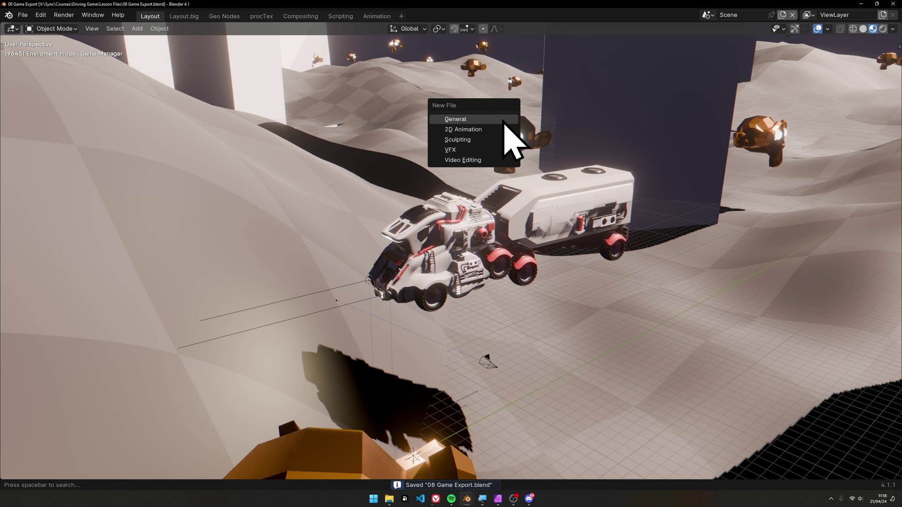
{"action": "left_click", "coordinate": [503, 118]}
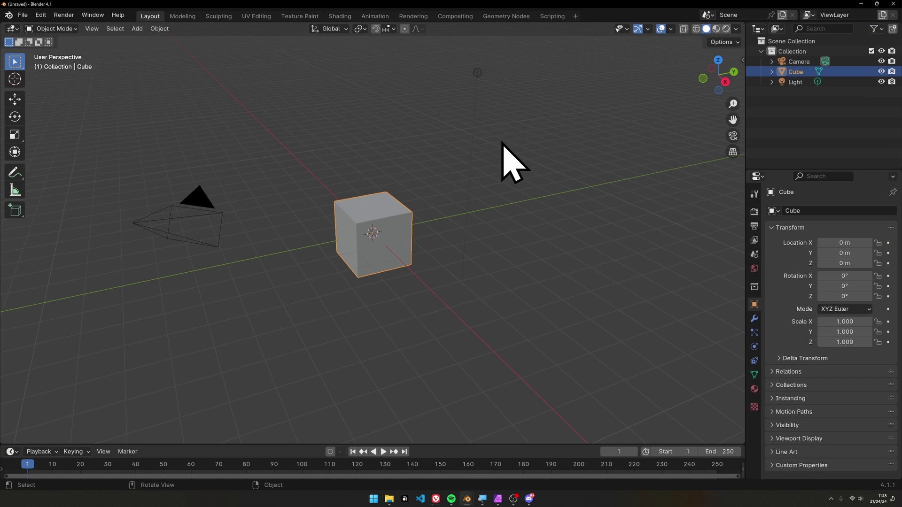
{"action": "left_click", "coordinate": [23, 15]}
{"action": "mouse_move", "coordinate": [50, 49]}
{"action": "left_click", "coordinate": [175, 47]}
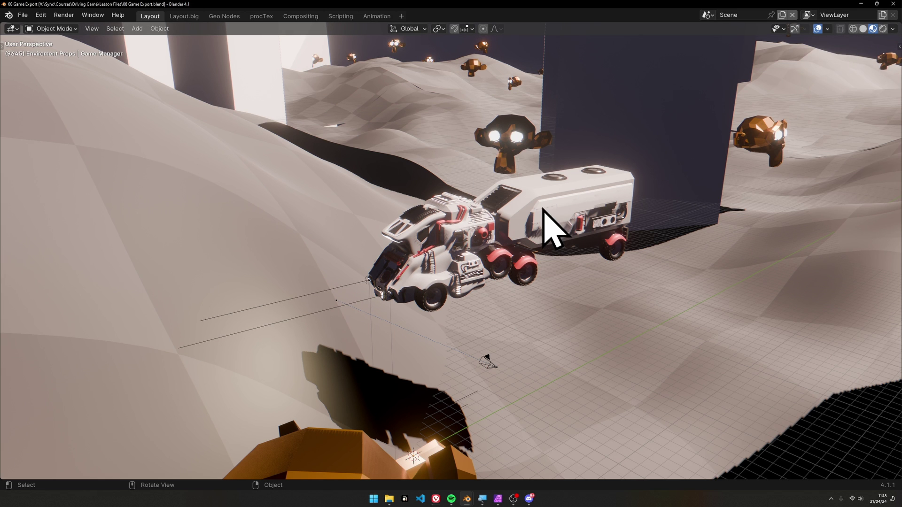
{"action": "key", "text": "KP_0"}
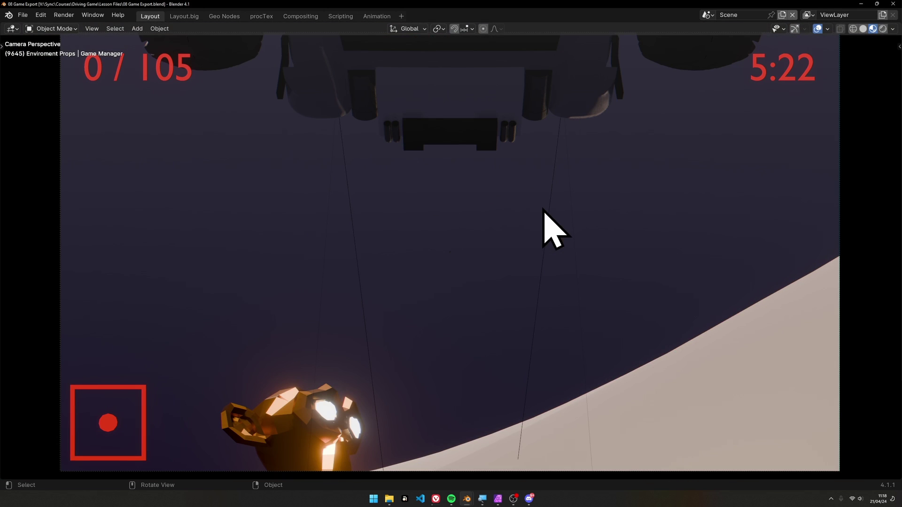
- Turn off viewport overlays, hide the viewport header, and fit the camera frame to the view
{"action": "left_click", "coordinate": [818, 29]}
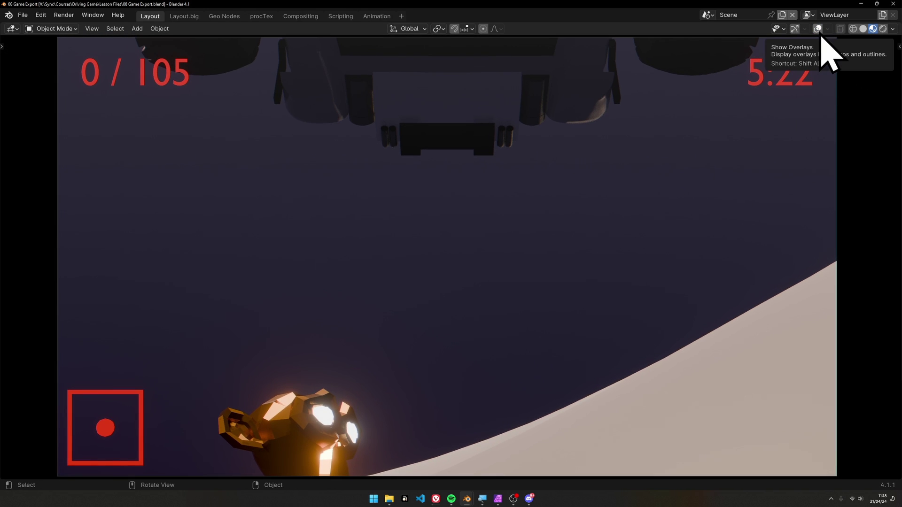
{"action": "right_click", "coordinate": [795, 30]}
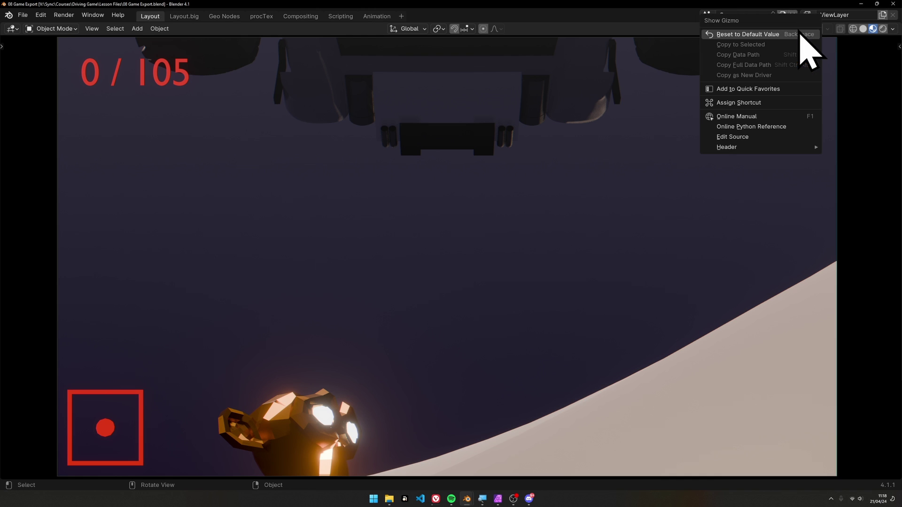
{"action": "mouse_move", "coordinate": [755, 148]}
{"action": "left_click", "coordinate": [644, 146]}
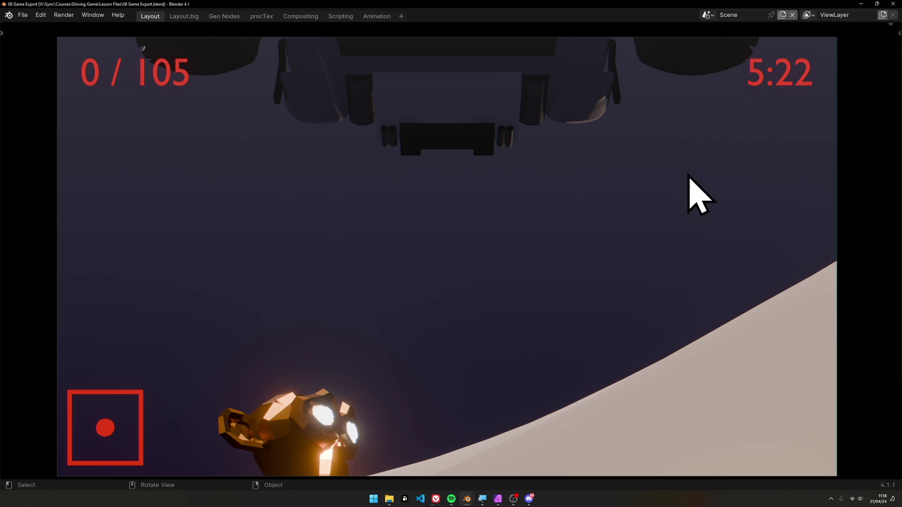
{"action": "key", "text": "Home"}
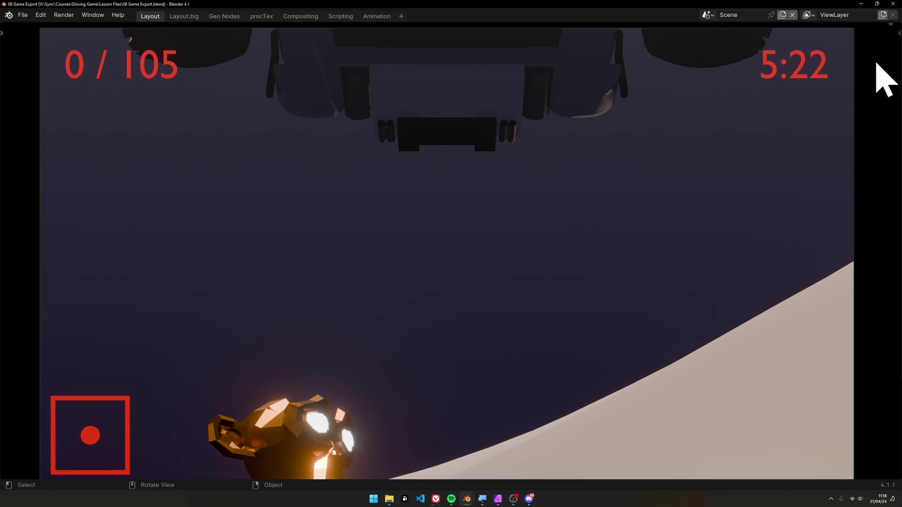
{"action": "left_click", "coordinate": [889, 26]}
{"action": "right_click", "coordinate": [841, 149]}
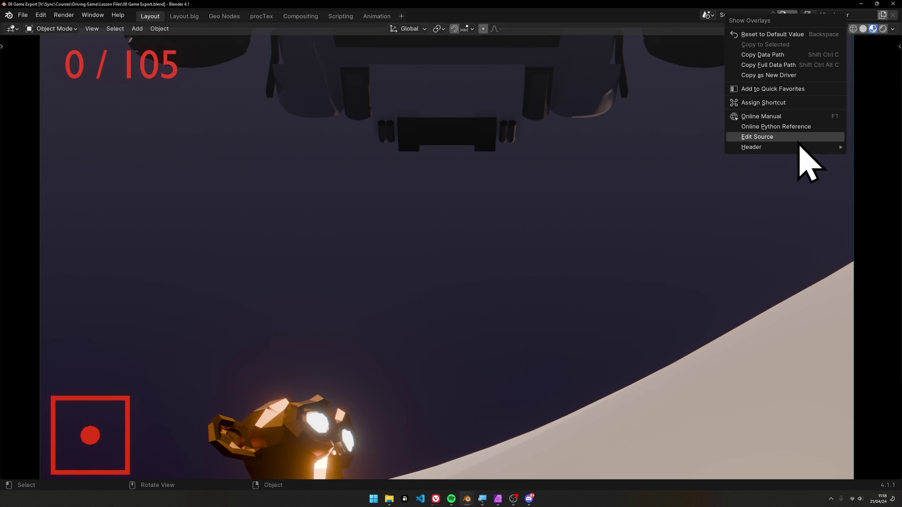
{"action": "mouse_move", "coordinate": [783, 149]}
{"action": "left_click", "coordinate": [656, 149]}
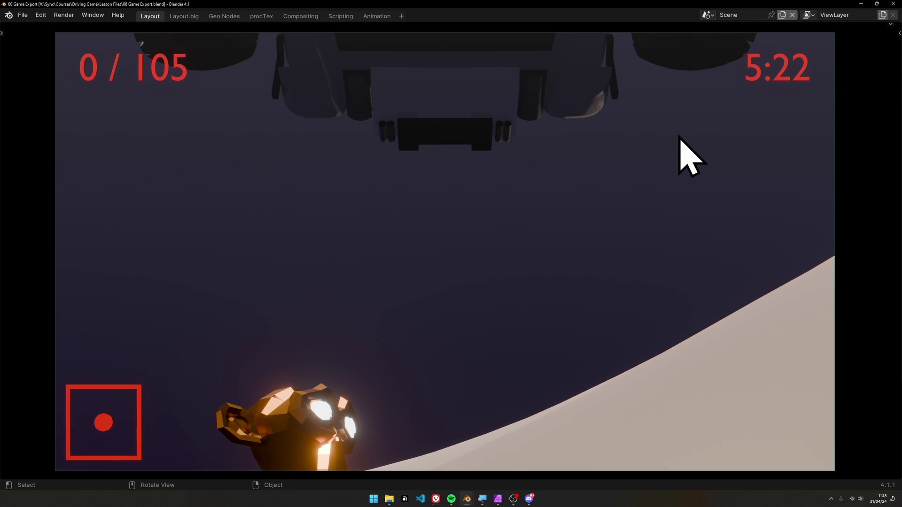
- Delete the Layout.big, Geo Nodes, procTex and Compositing workspaces
{"action": "right_click", "coordinate": [185, 19]}
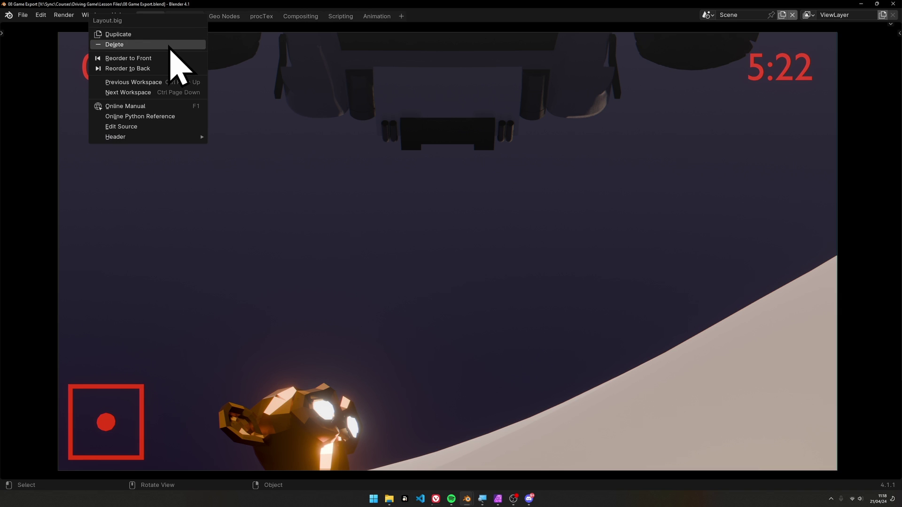
{"action": "left_click", "coordinate": [172, 45]}
{"action": "right_click", "coordinate": [186, 19]}
{"action": "left_click", "coordinate": [177, 43]}
{"action": "right_click", "coordinate": [185, 19]}
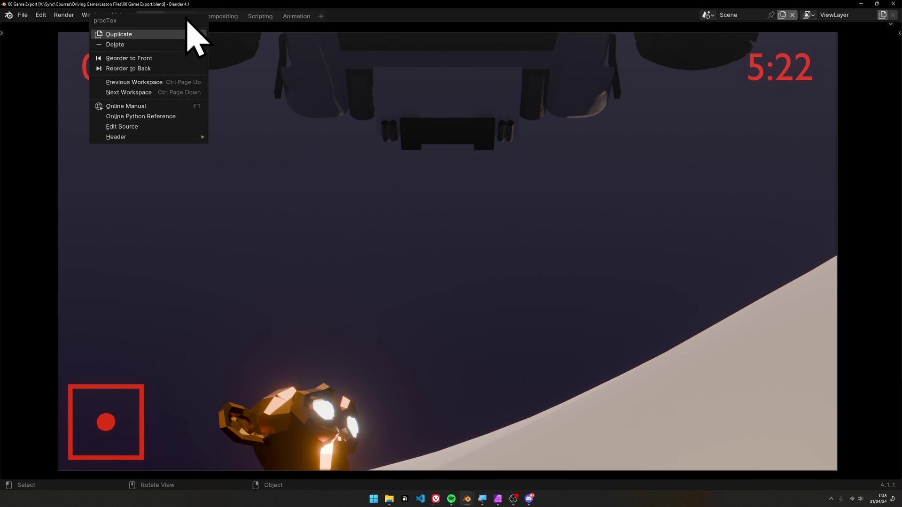
{"action": "left_click", "coordinate": [177, 44]}
{"action": "right_click", "coordinate": [183, 19]}
{"action": "left_click", "coordinate": [181, 45]}
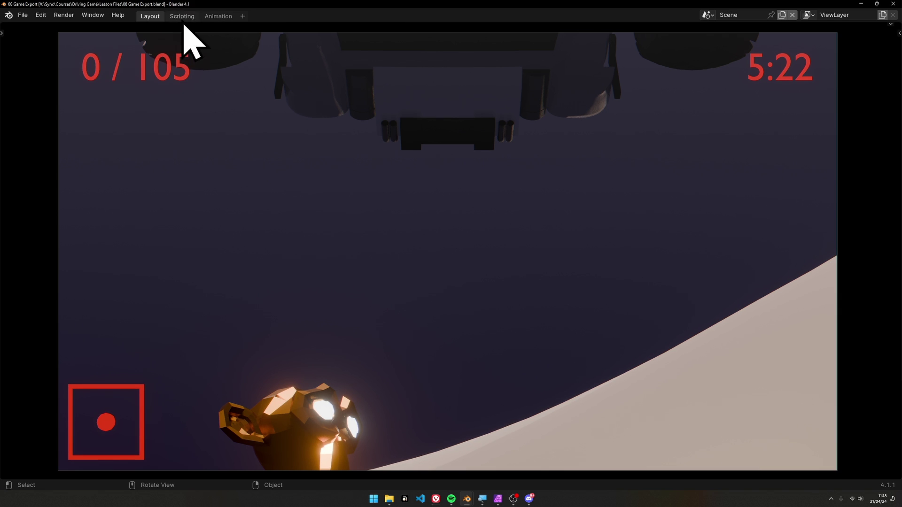
- Collapse the main menu bar into a single menu
{"action": "right_click", "coordinate": [113, 21]}
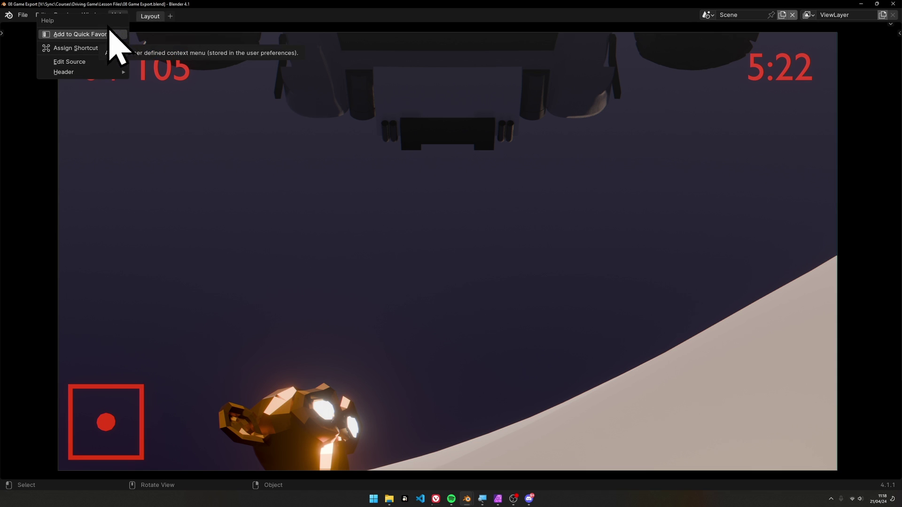
{"action": "mouse_move", "coordinate": [89, 72]}
{"action": "left_click", "coordinate": [148, 72]}
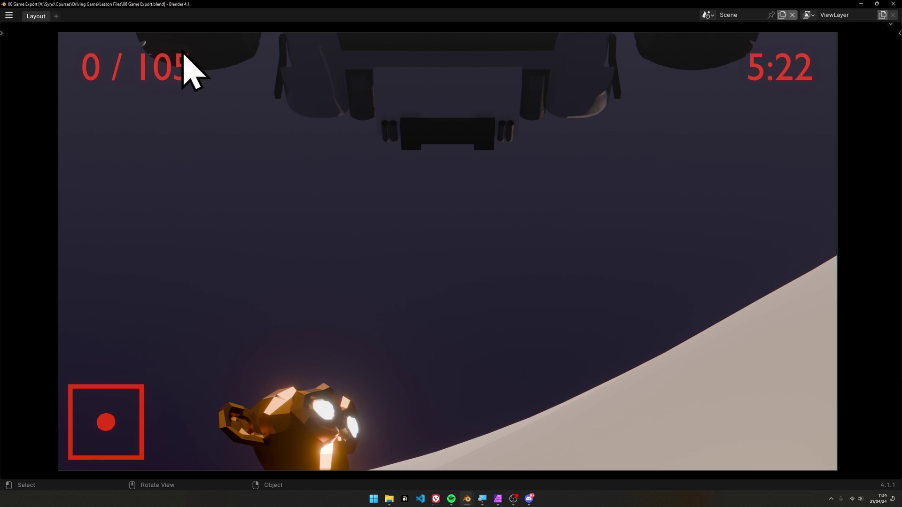
- Add a Scripting workspace
{"action": "left_click", "coordinate": [56, 16]}
{"action": "mouse_move", "coordinate": [60, 32]}
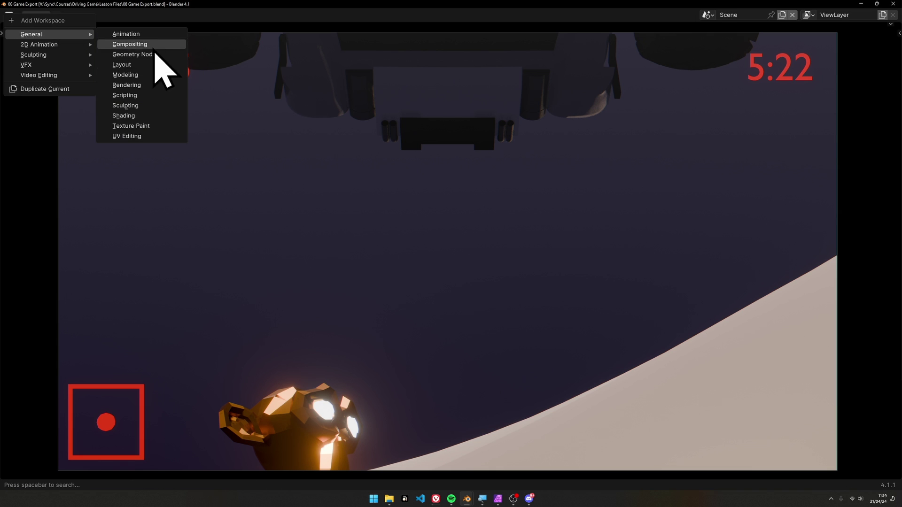
{"action": "left_click", "coordinate": [147, 93]}
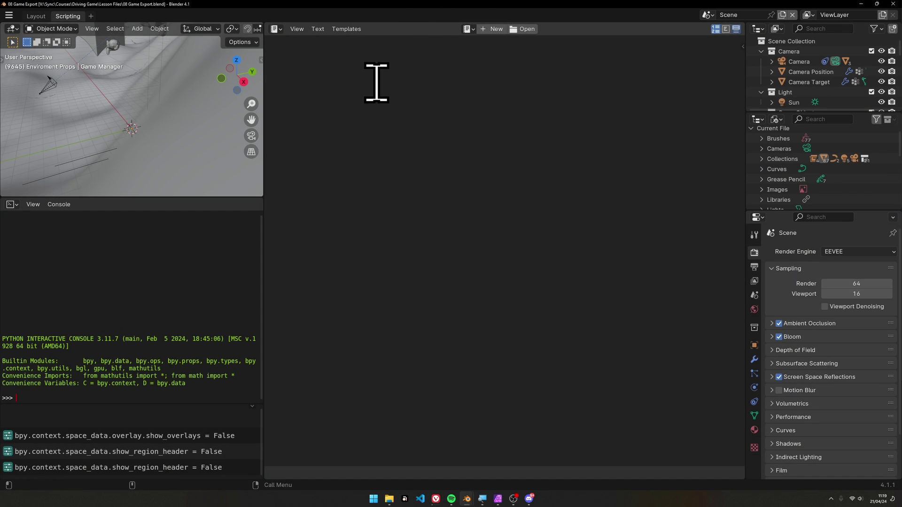
- Create a new text block named Start and make the 3D viewport taller
{"action": "left_click", "coordinate": [498, 30]}
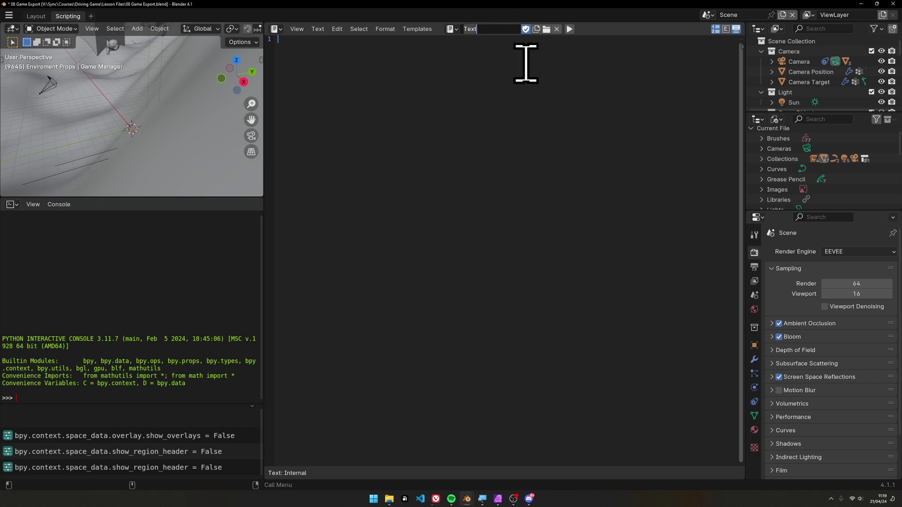
{"action": "type", "text": "Start"}
{"action": "key", "text": "Return"}
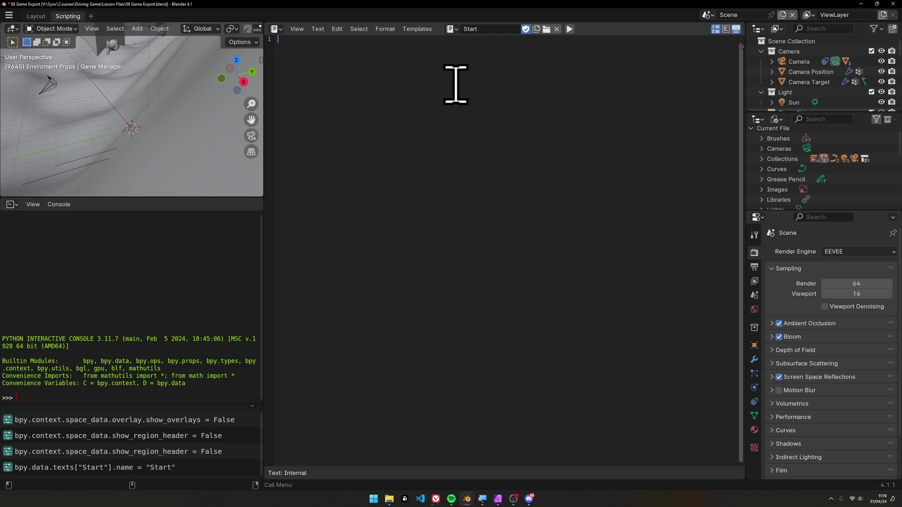
{"action": "scroll", "coordinate": [414, 113], "scroll_direction": "up", "scroll_amount": 2, "text": "ctrl"}
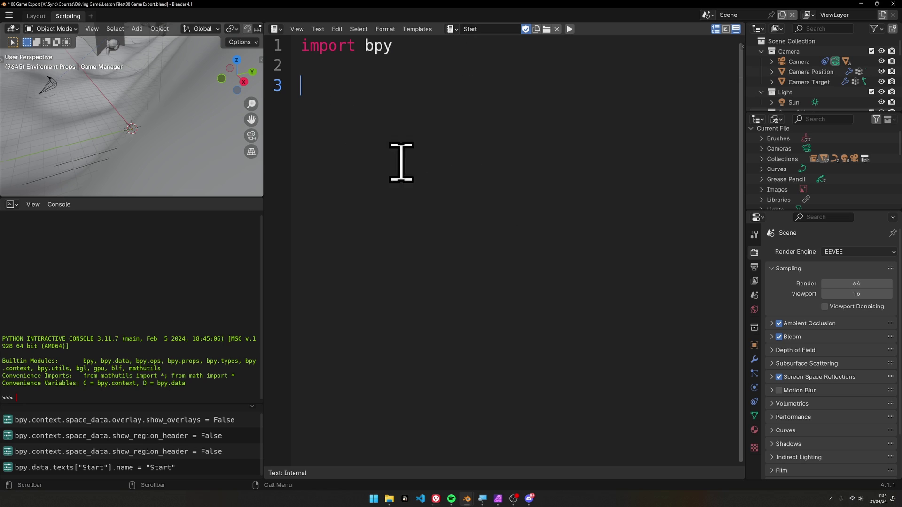
{"action": "left_click_drag", "start_coordinate": [213, 198], "coordinate": [210, 272]}
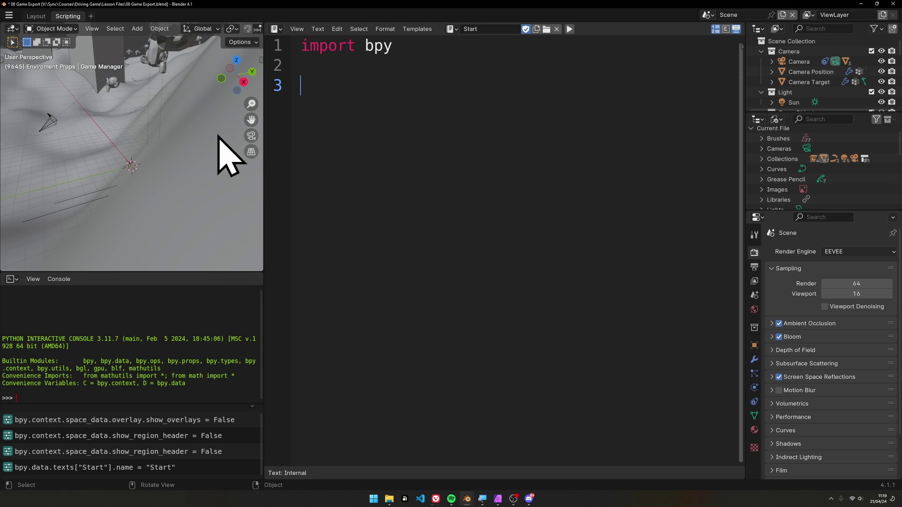
- Open the viewport sidebar's XInput Reader tab and start Monitor Controller
{"action": "key", "text": "n"}
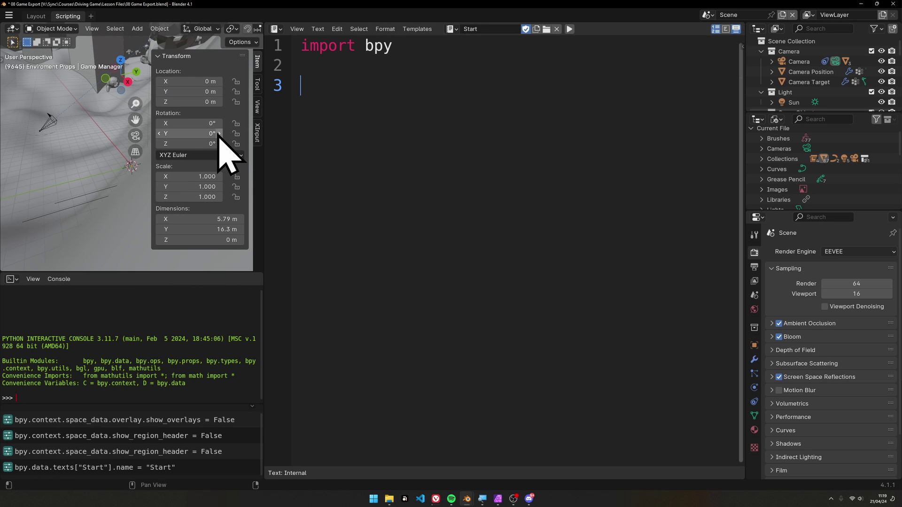
{"action": "left_click", "coordinate": [258, 133]}
{"action": "left_click", "coordinate": [177, 62]}
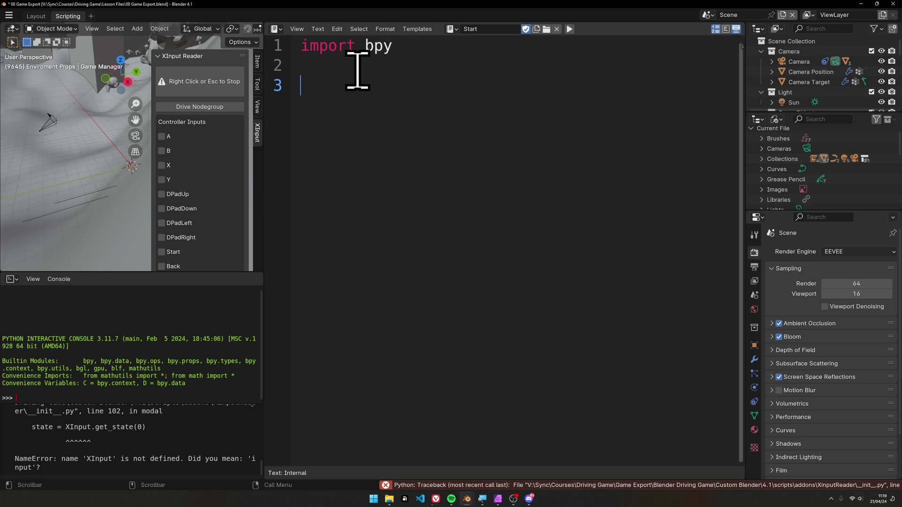
- Copy the Monitor Controller Python command and paste bpy.ops.wm.monitor_controller() onto line 3
{"action": "right_click", "coordinate": [204, 82]}
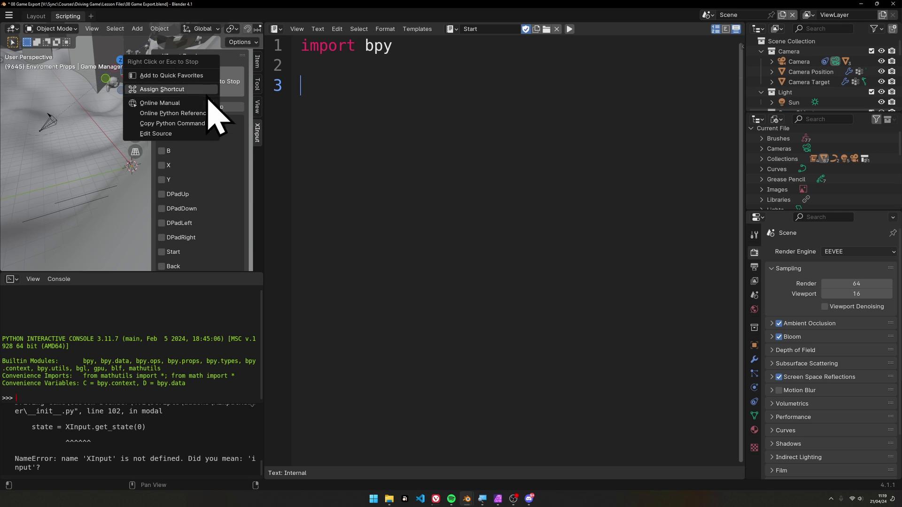
{"action": "left_click", "coordinate": [172, 124]}
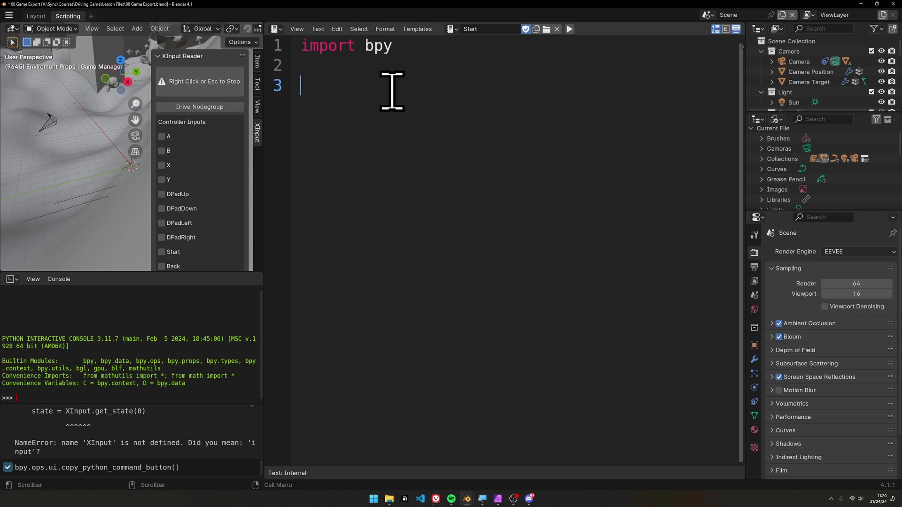
{"action": "type", "text": "bpy.ops.wm.monitor_controller()"}
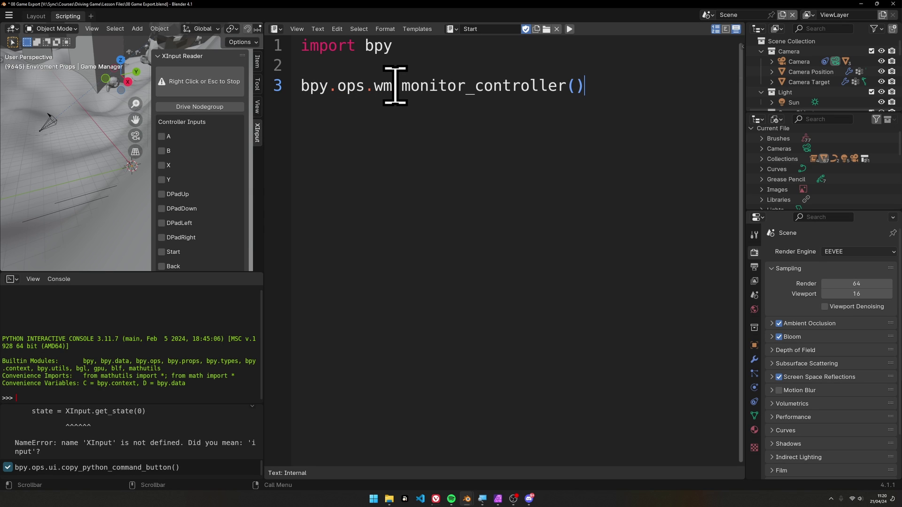
{"action": "left_click_drag", "start_coordinate": [398, 86], "coordinate": [596, 83]}
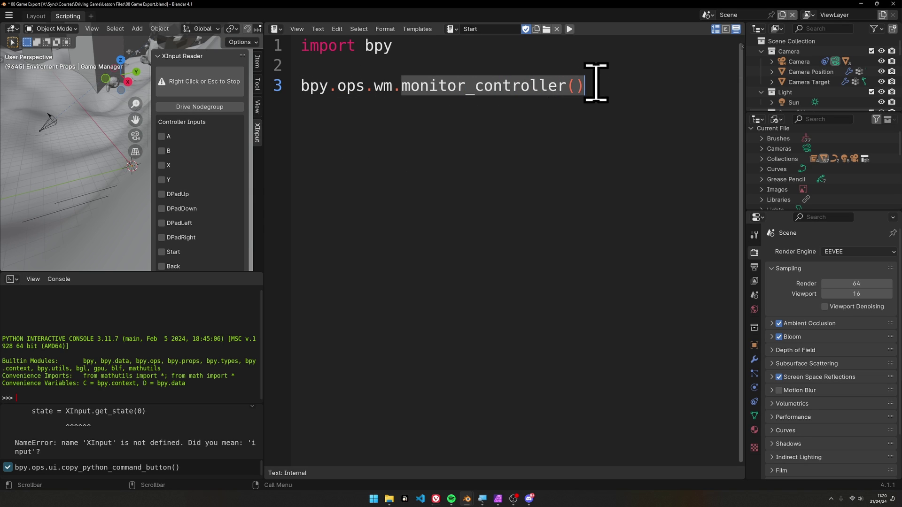
{"action": "left_click", "coordinate": [600, 162]}
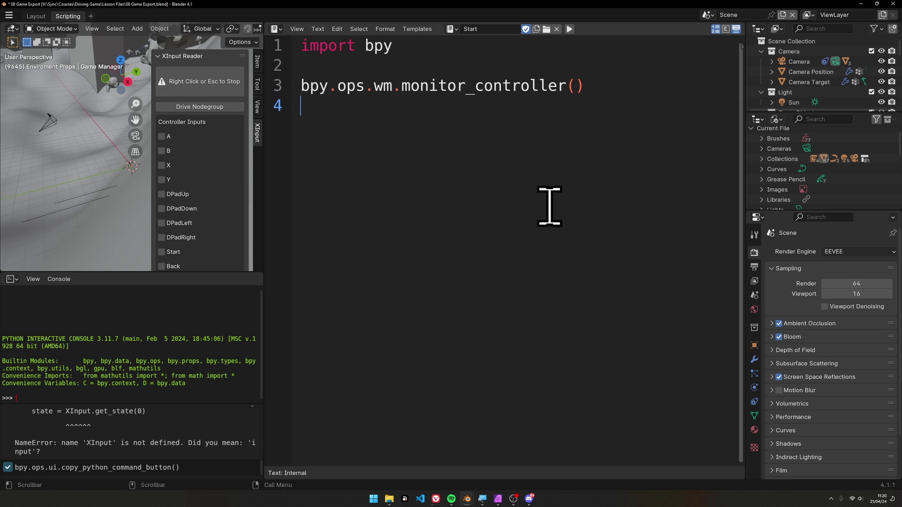
- Split the script area and turn the lower part into a Timeline
{"action": "left_click_drag", "start_coordinate": [264, 478], "coordinate": [270, 335]}
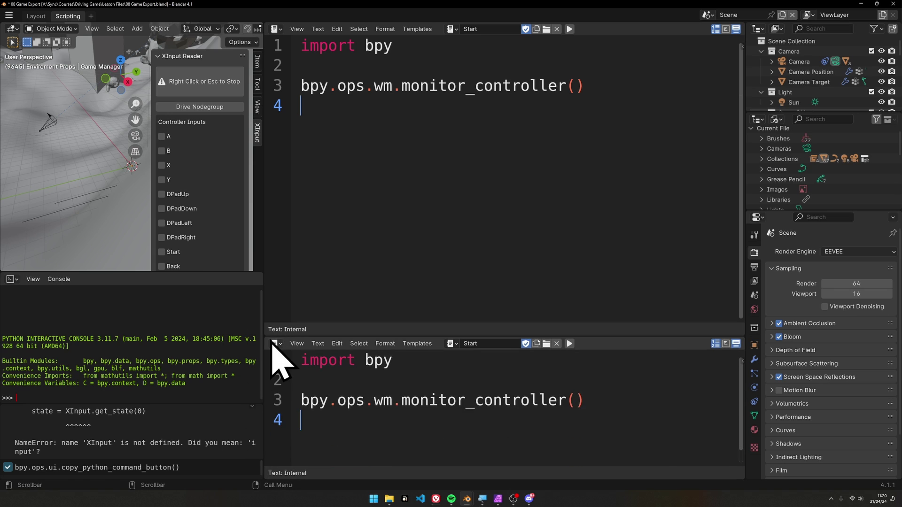
{"action": "left_click", "coordinate": [275, 344]}
{"action": "left_click", "coordinate": [448, 382]}
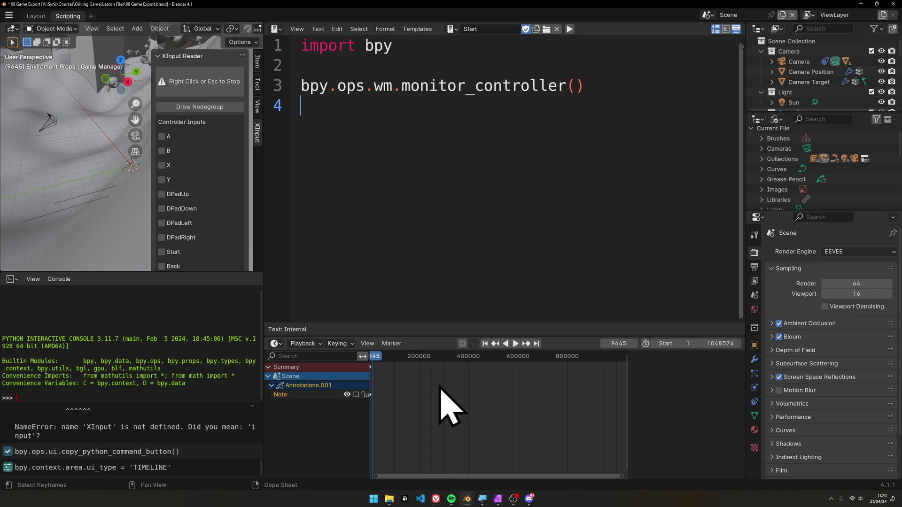
- Copy Play's Python command and paste bpy.ops.screen.animation_play() onto line 4
{"action": "right_click", "coordinate": [515, 345]}
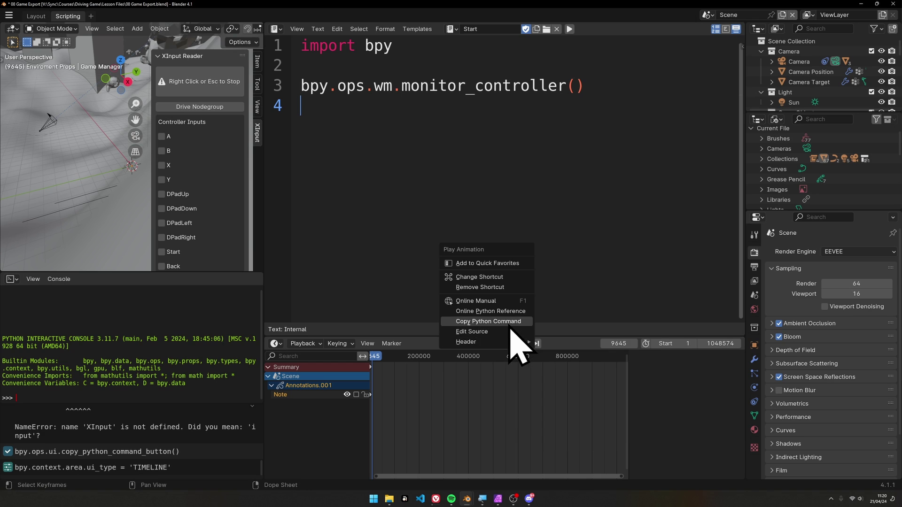
{"action": "left_click", "coordinate": [509, 321]}
{"action": "key", "text": "ctrl+v"}
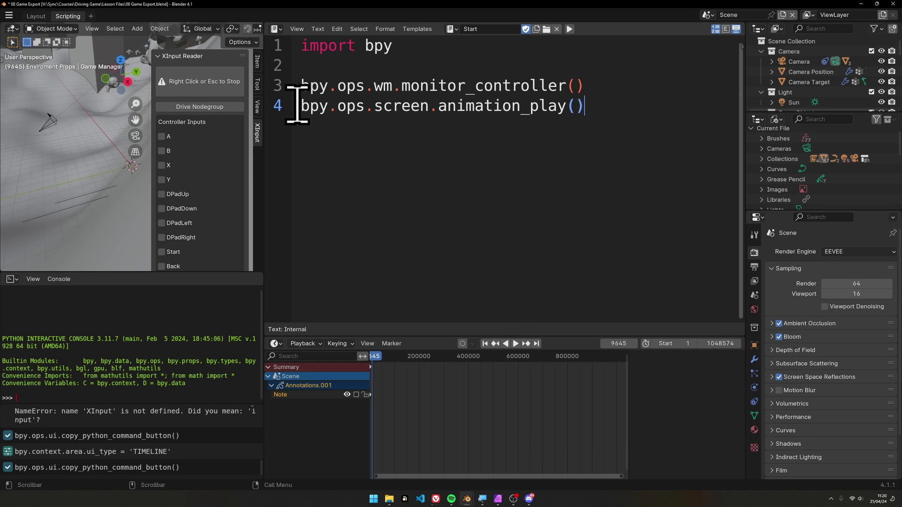
{"action": "left_click_drag", "start_coordinate": [297, 104], "coordinate": [326, 106]}
{"action": "triple_click", "coordinate": [380, 46]}
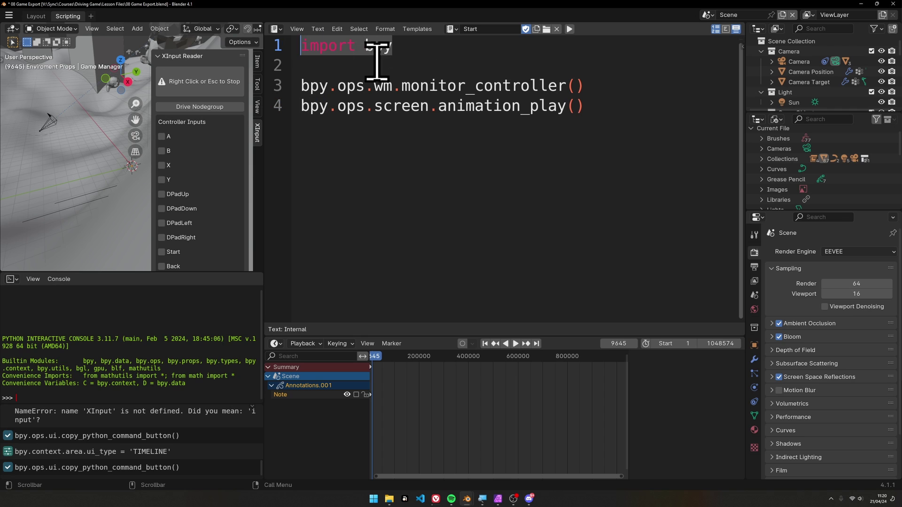
{"action": "double_click", "coordinate": [352, 106]}
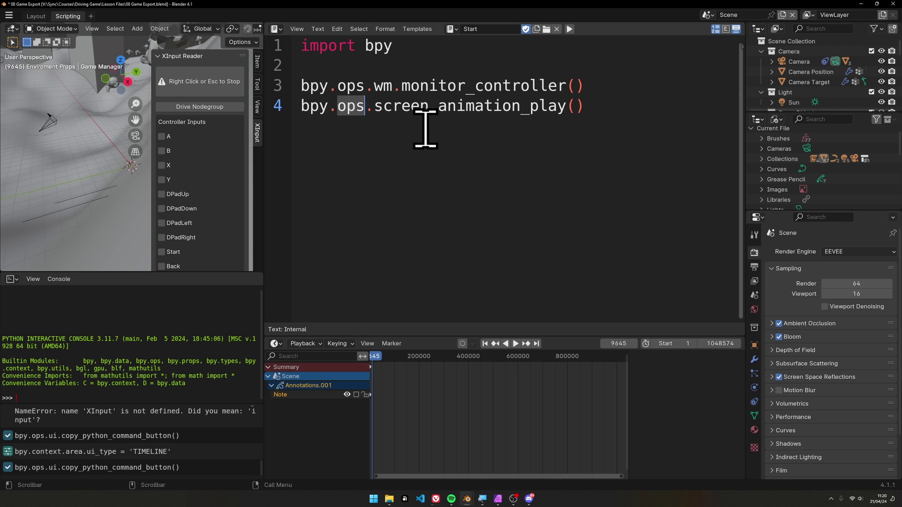
{"action": "left_click_drag", "start_coordinate": [375, 106], "coordinate": [583, 107]}
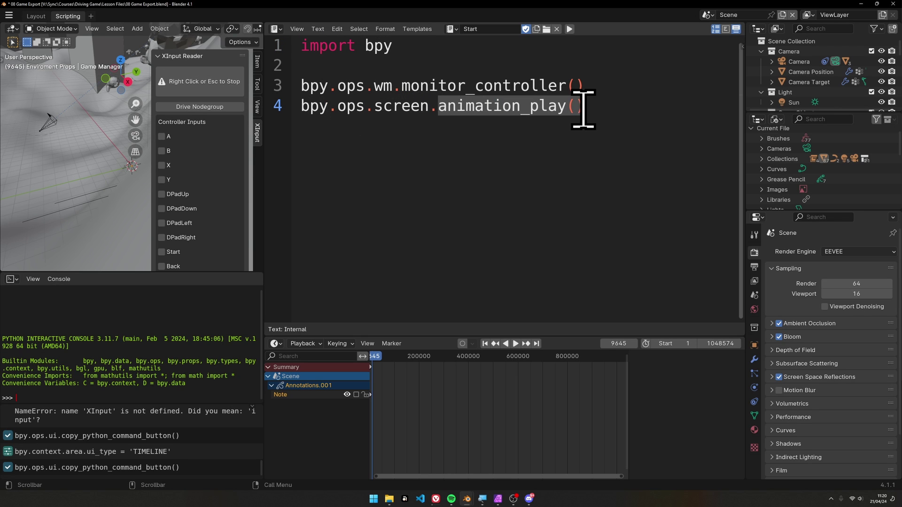
{"action": "left_click", "coordinate": [603, 114]}
- Set the Start script to register on load and delete the Scripting workspace
{"action": "left_click", "coordinate": [317, 29]}
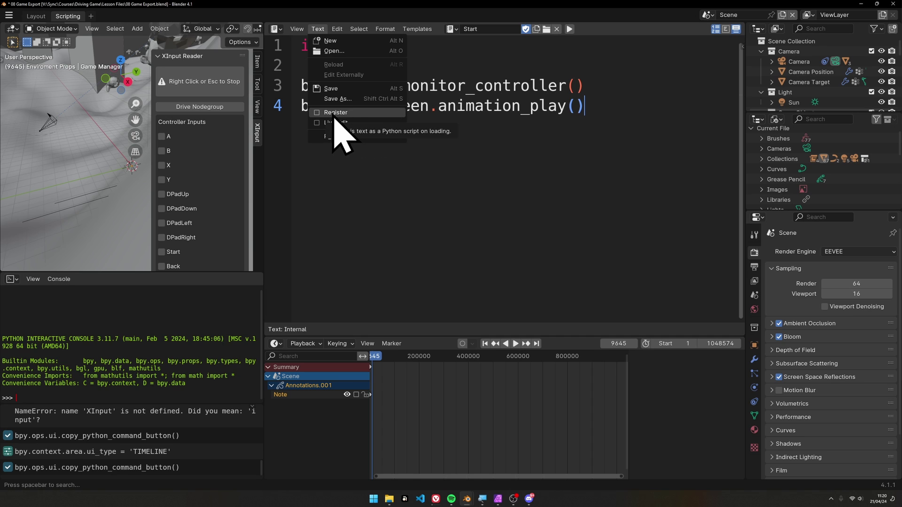
{"action": "left_click", "coordinate": [321, 113]}
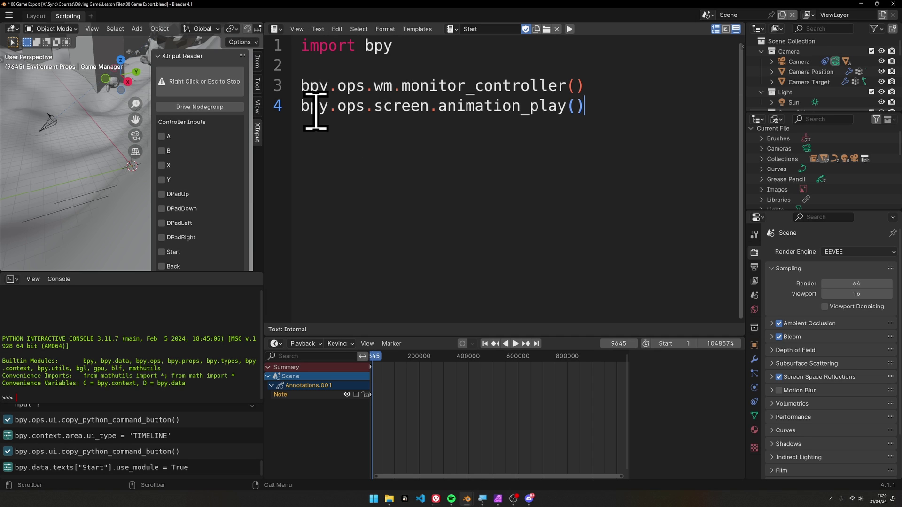
{"action": "right_click", "coordinate": [66, 16]}
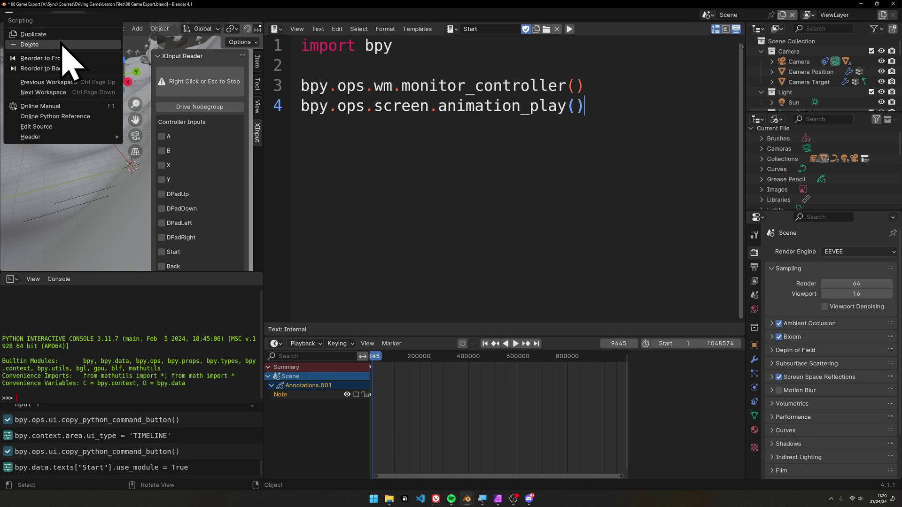
{"action": "left_click", "coordinate": [63, 44]}
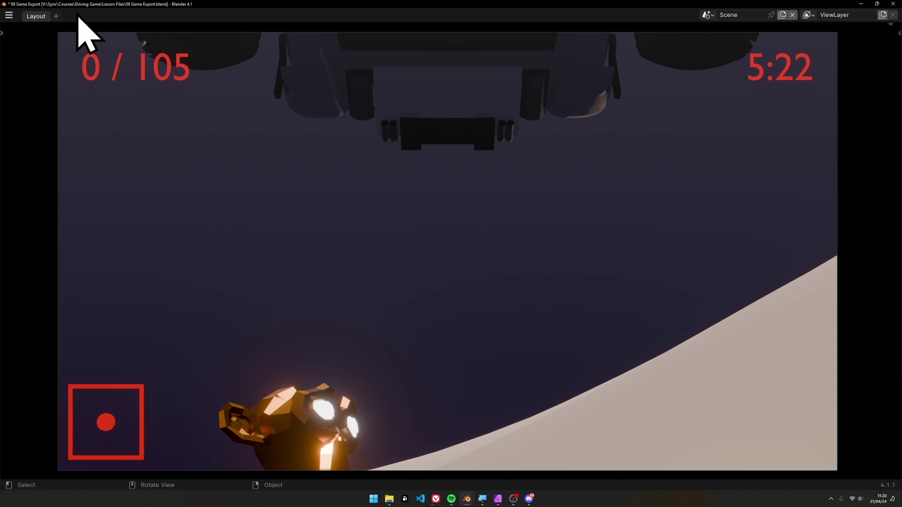
- Save the current game setup as the startup file, confirming the prompt
{"action": "left_click", "coordinate": [9, 15]}
{"action": "mouse_move", "coordinate": [26, 37]}
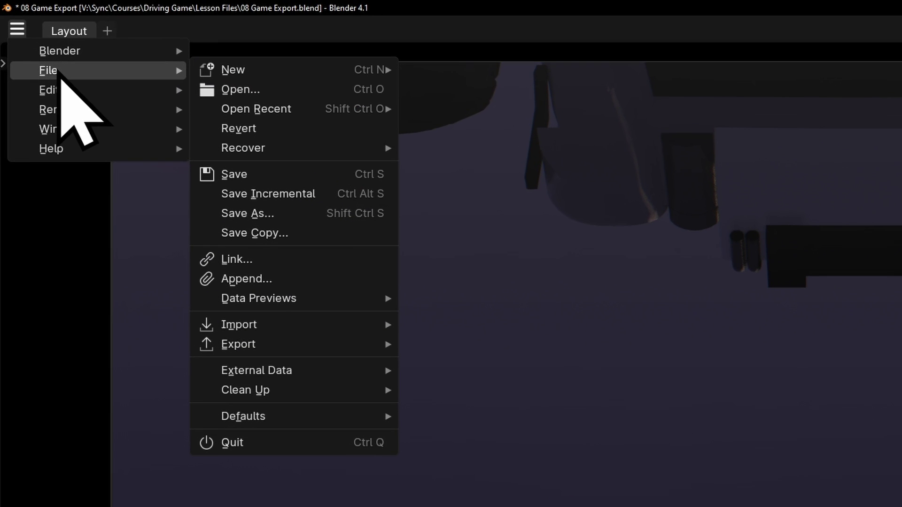
{"action": "mouse_move", "coordinate": [294, 416]}
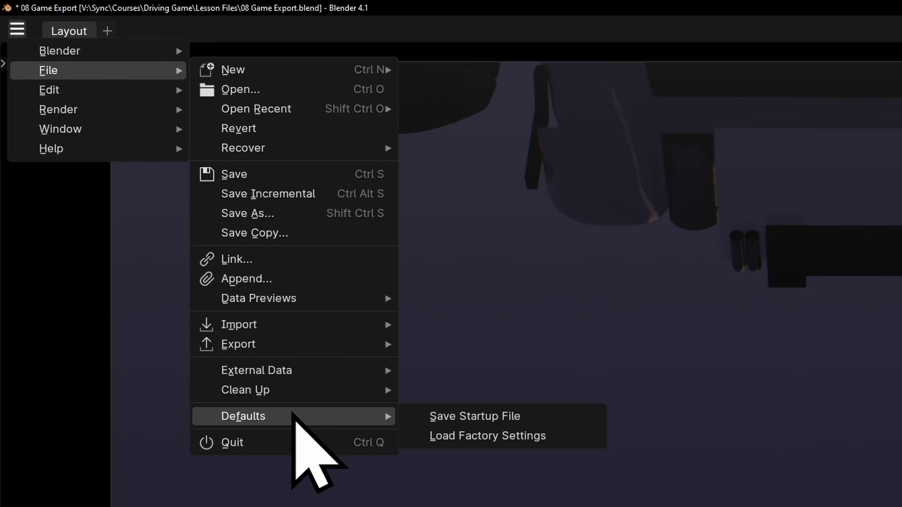
{"action": "left_click", "coordinate": [533, 416]}
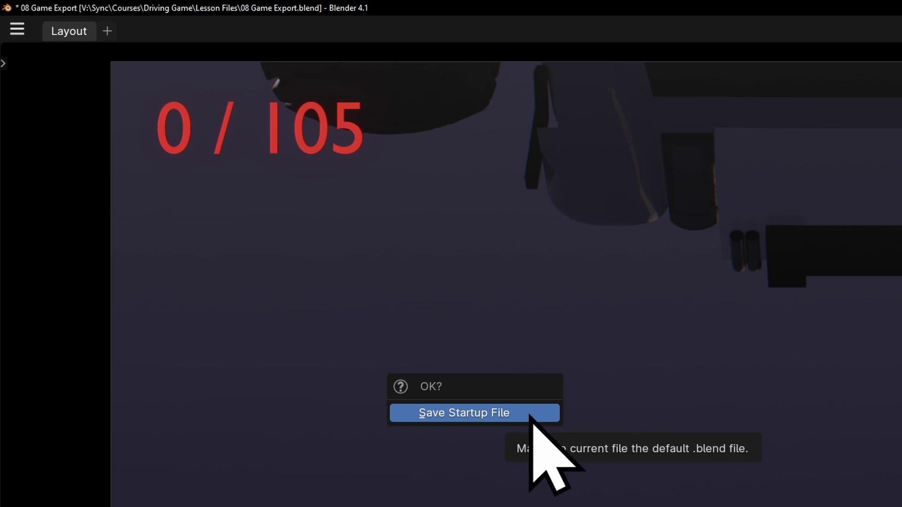
{"action": "left_click", "coordinate": [534, 416]}
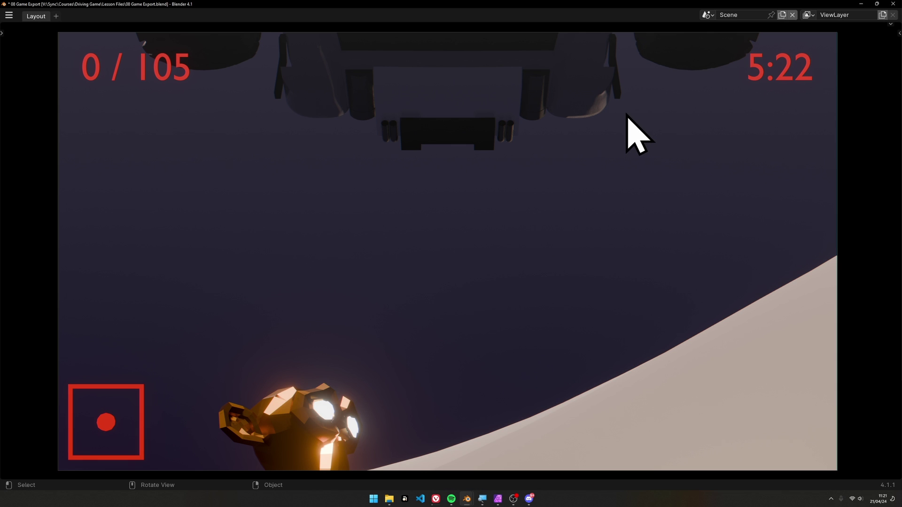
- Quit Blender without saving, then put a shortcut to Blender Driving Game.exe into the Blender Driving Game folder
{"action": "left_click", "coordinate": [894, 4]}
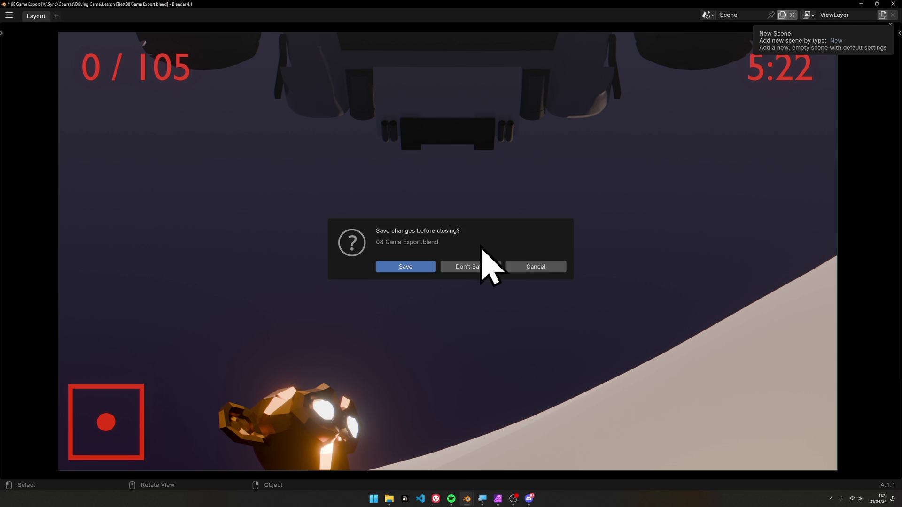
{"action": "left_click", "coordinate": [471, 267]}
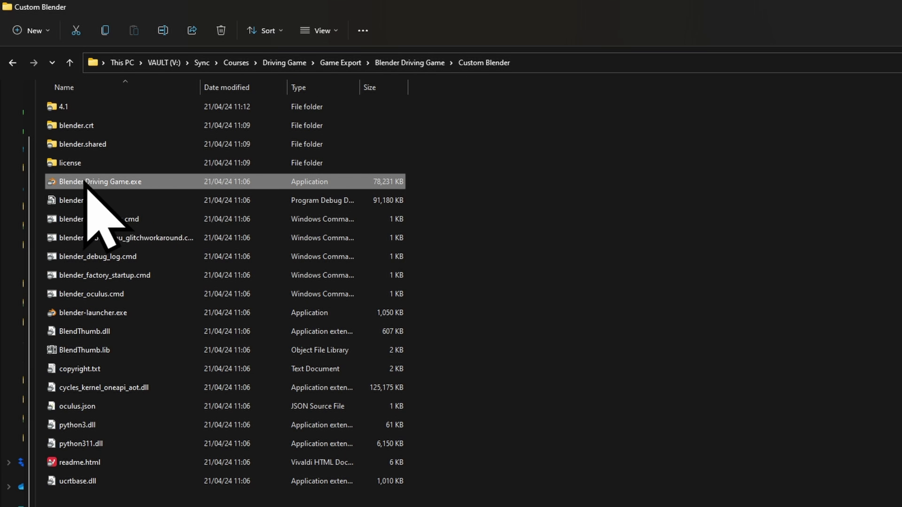
{"action": "right_click", "coordinate": [143, 183]}
{"action": "left_click", "coordinate": [206, 344]}
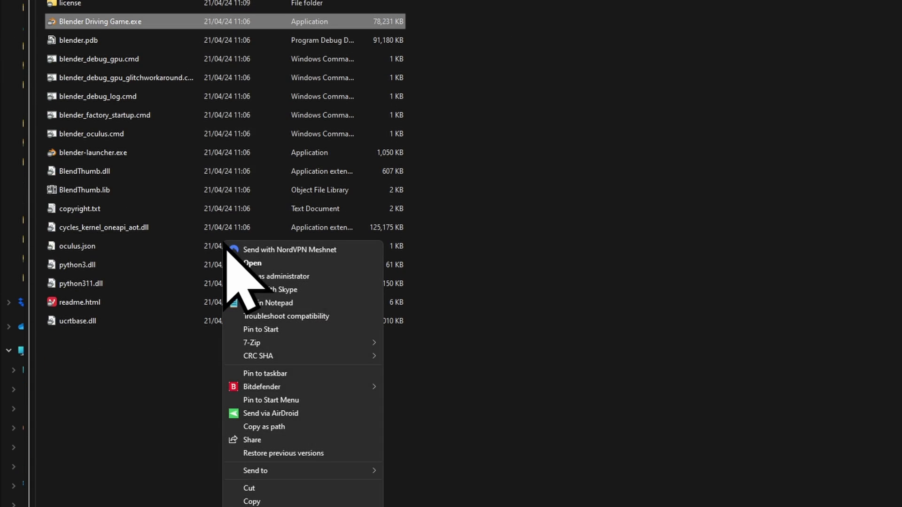
{"action": "left_click", "coordinate": [267, 505]}
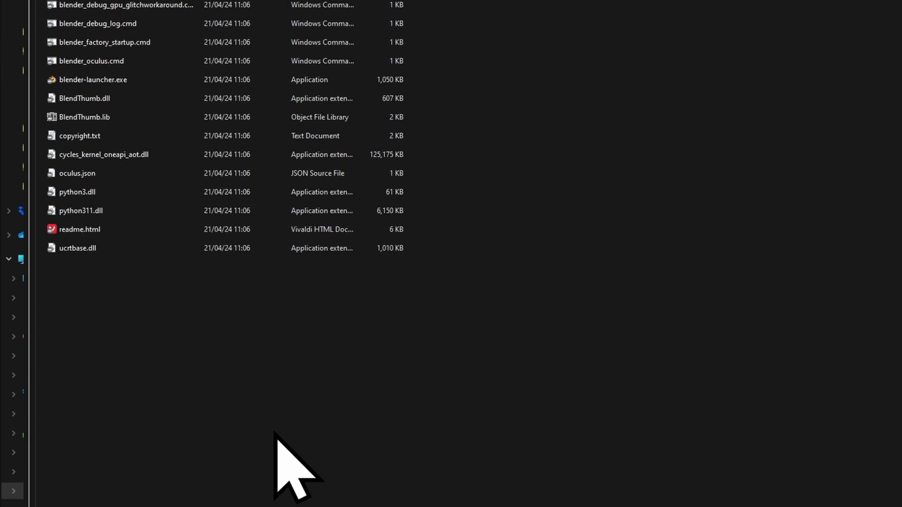
{"action": "left_click_drag", "start_coordinate": [112, 113], "coordinate": [414, 66]}
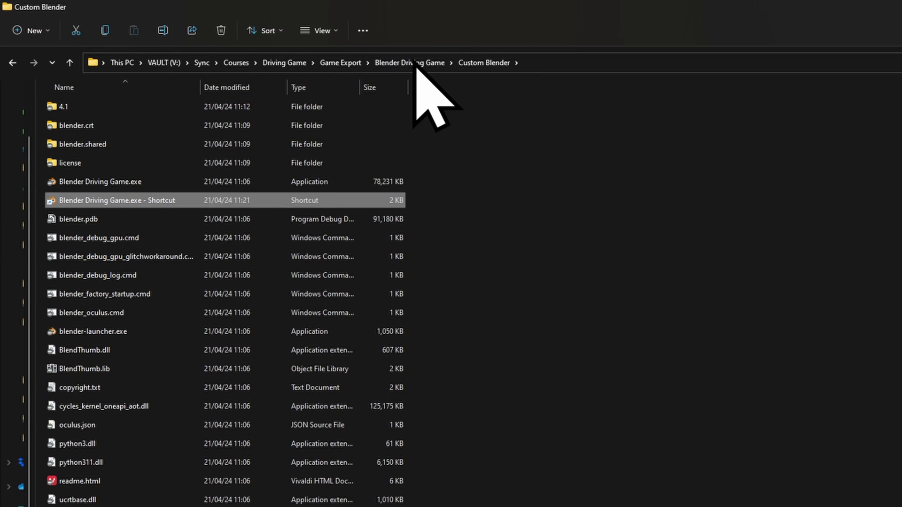
{"action": "left_click", "coordinate": [413, 66]}
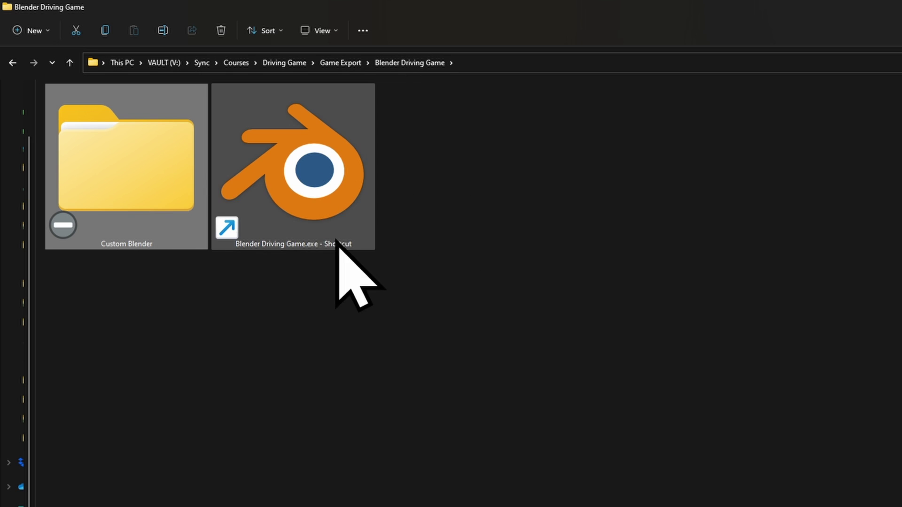
- Rename the shortcut to 'Blender Driving Game'
{"action": "key", "text": "Right"}
{"action": "key", "text": "F2"}
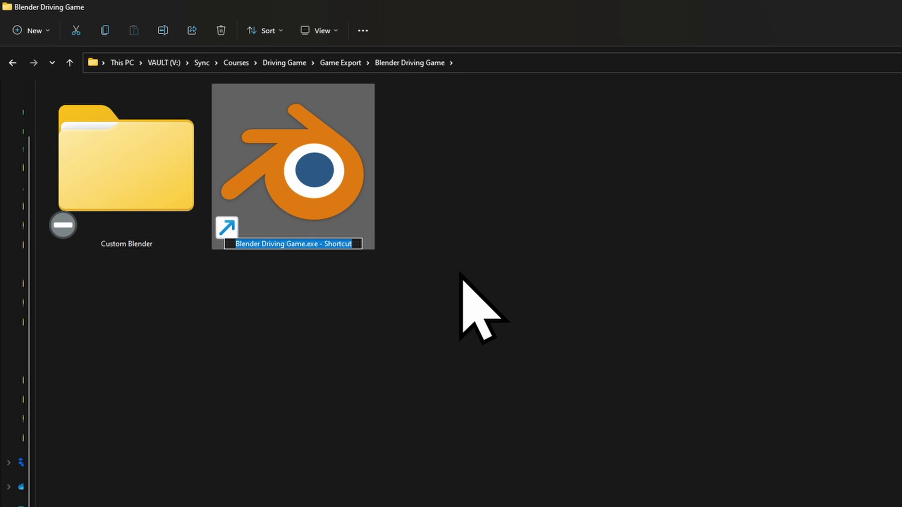
{"action": "key", "text": "End"}
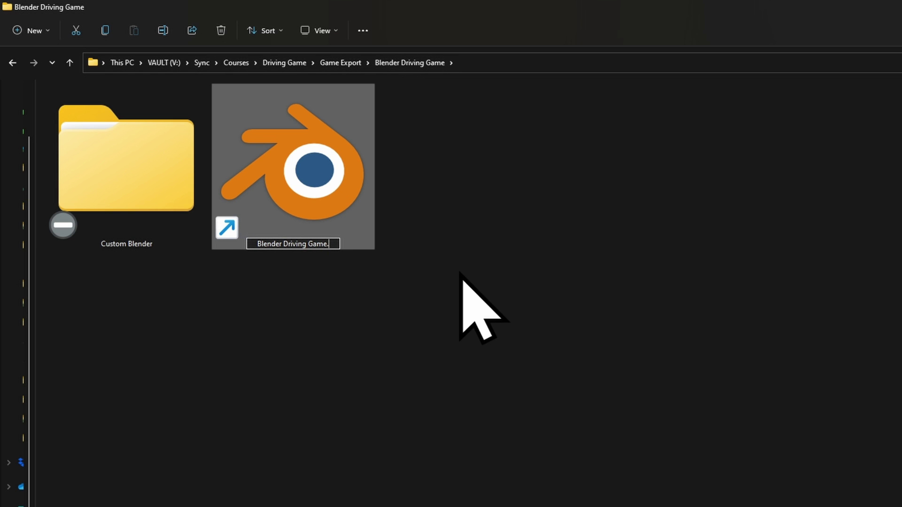
{"action": "key", "text": "Return"}
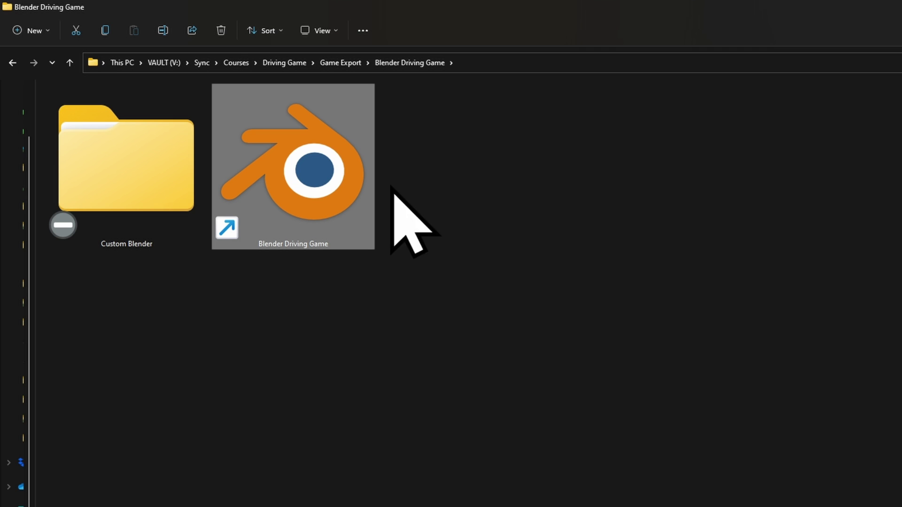
- Browse for a custom car icon for the shortcut from its Properties
{"action": "right_click", "coordinate": [337, 150]}
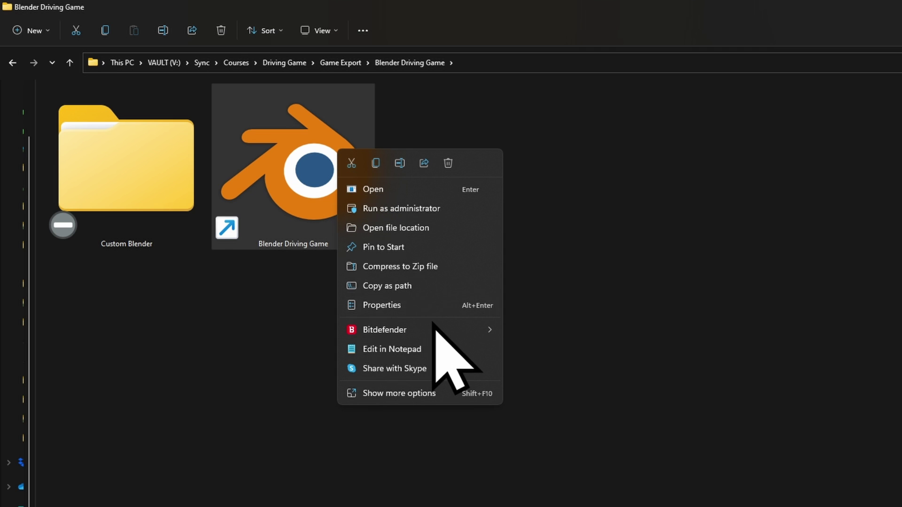
{"action": "left_click", "coordinate": [432, 306]}
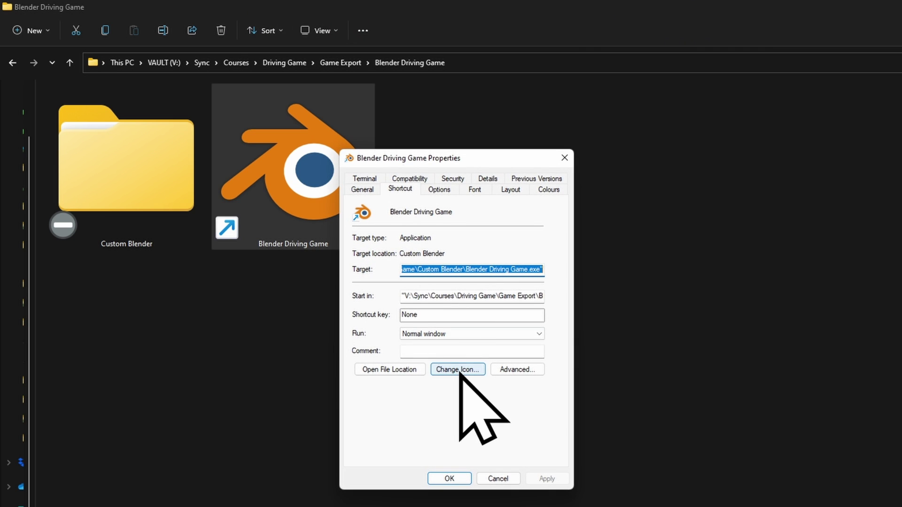
{"action": "left_click", "coordinate": [462, 369]}
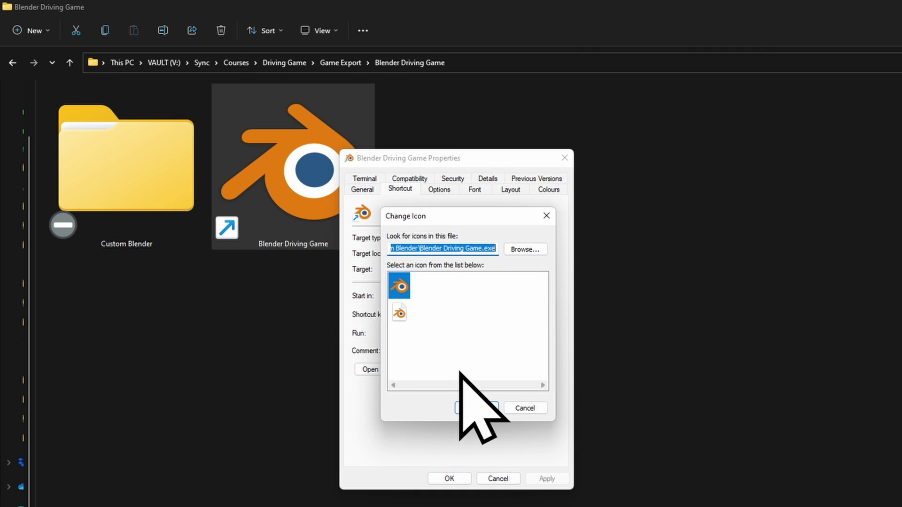
{"action": "left_click", "coordinate": [526, 254]}
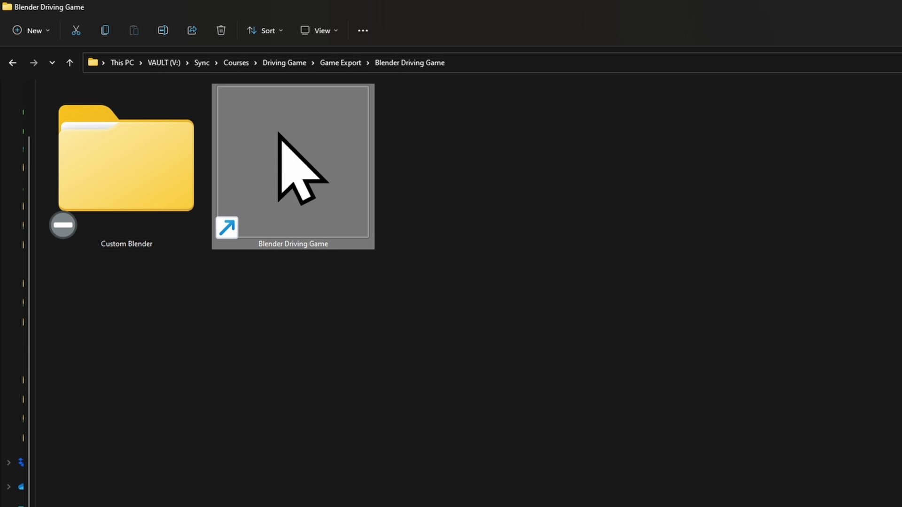
{"action": "scroll", "coordinate": [313, 230], "scroll_direction": "down", "scroll_amount": 1, "text": "ctrl"}
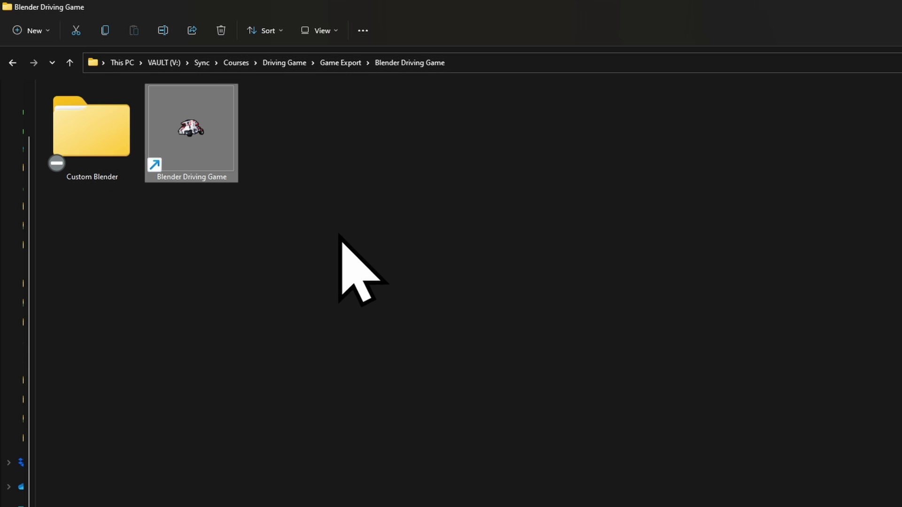
- Launch the game from the shortcut and turn off the Splash Screen in Interface preferences
{"action": "double_click", "coordinate": [205, 138]}
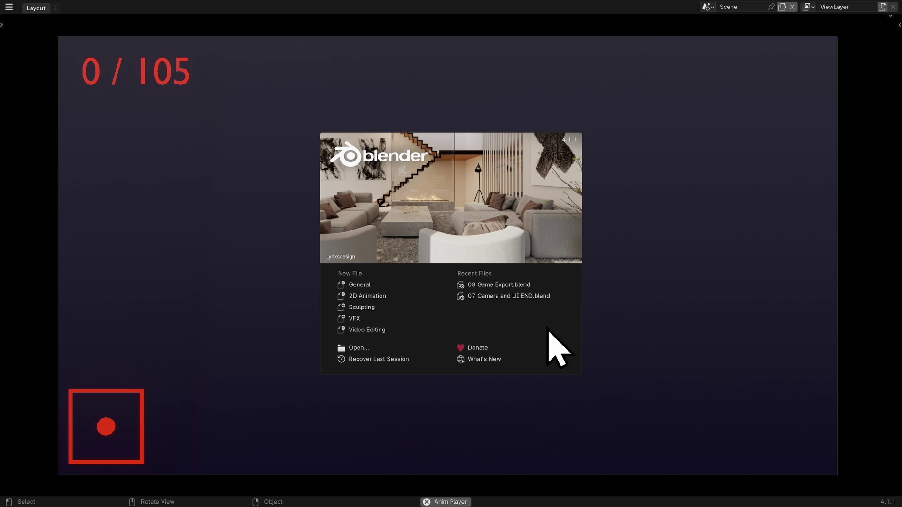
{"action": "left_click", "coordinate": [13, 11]}
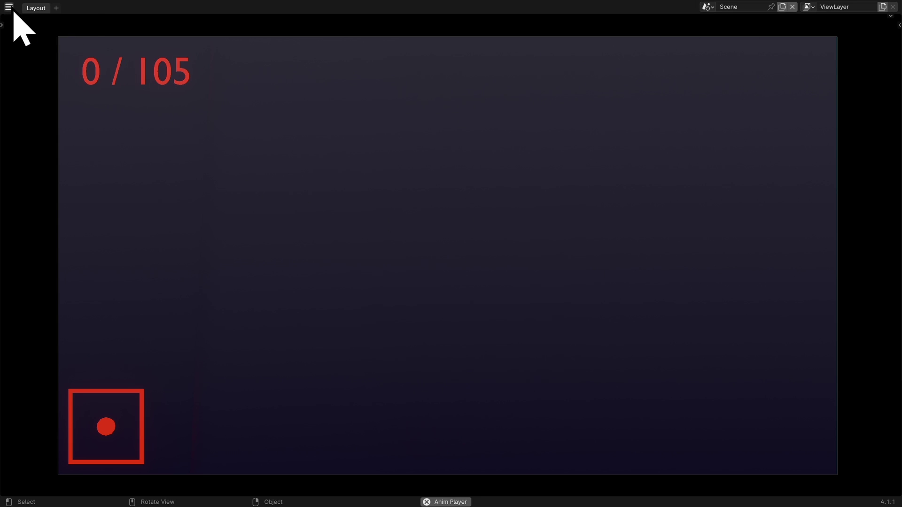
{"action": "left_click", "coordinate": [13, 11]}
{"action": "mouse_move", "coordinate": [30, 40]}
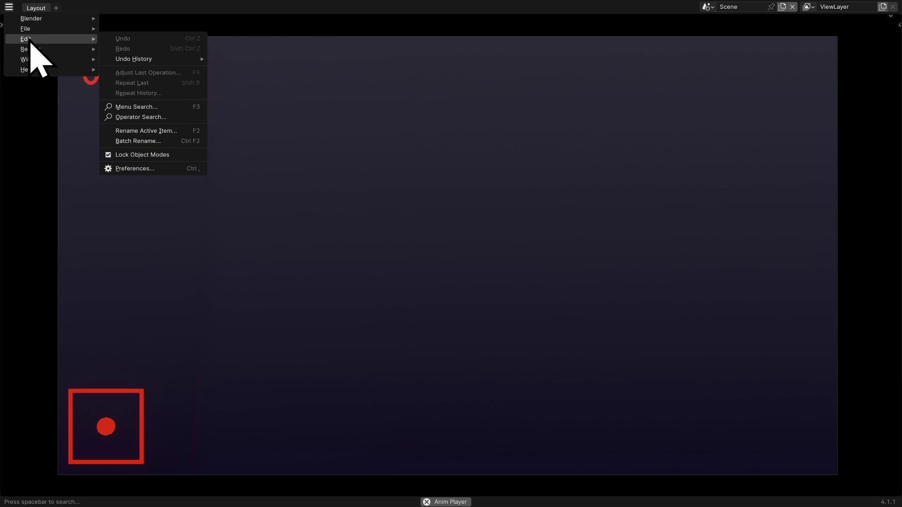
{"action": "left_click", "coordinate": [137, 169]}
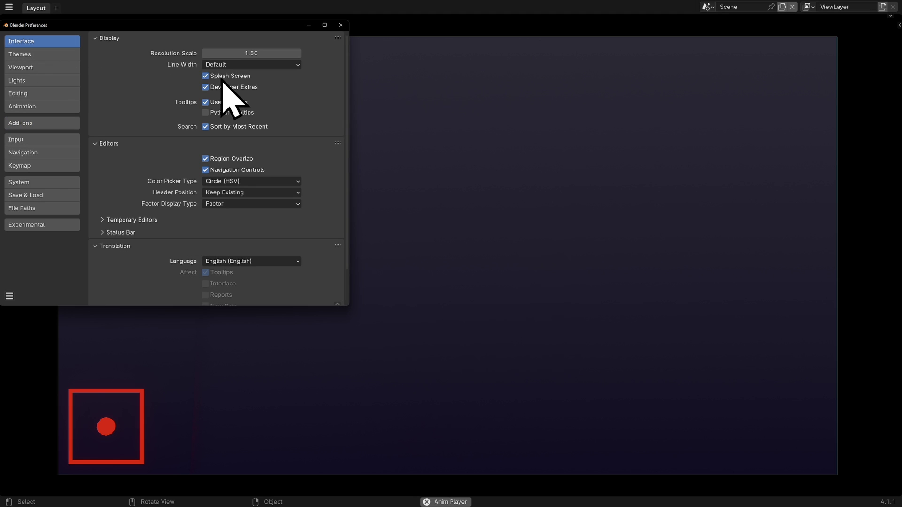
{"action": "left_click", "coordinate": [207, 76]}
{"action": "left_click", "coordinate": [340, 25]}
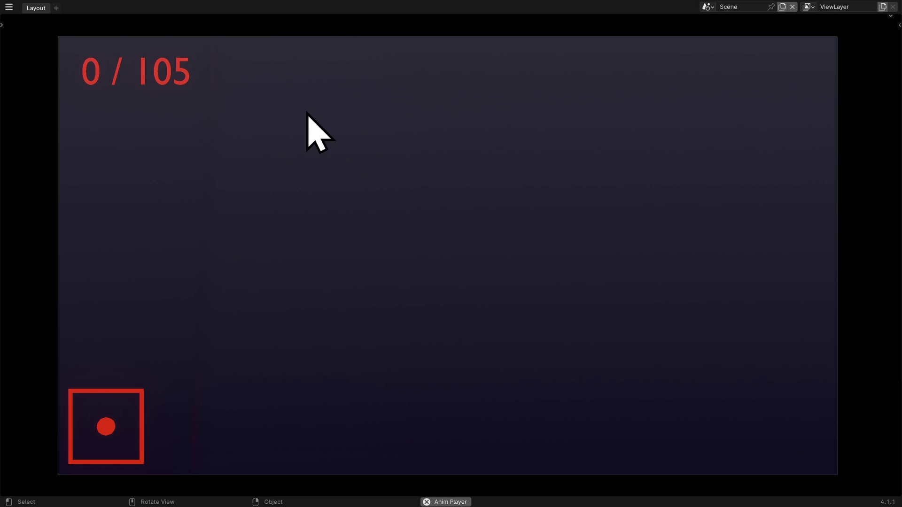
- Leave the game view and move the left white pillar along a constrained axis
{"action": "key", "text": "Escape"}
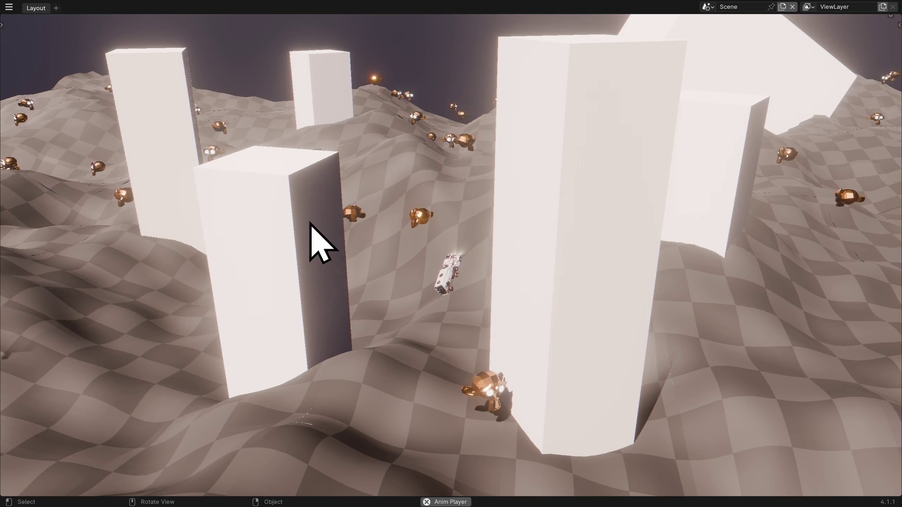
{"action": "key", "text": "g"}
{"action": "key", "text": "shift+z"}
{"action": "left_click", "coordinate": [237, 220]}
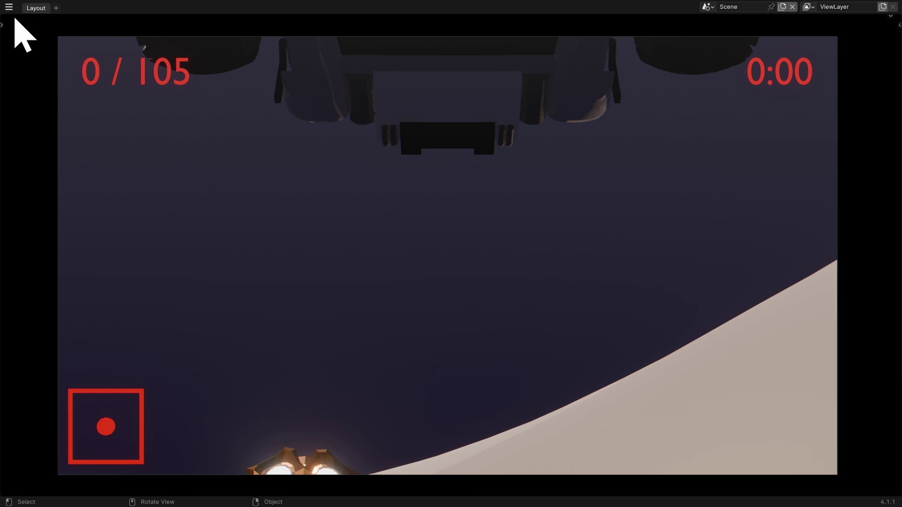
{"action": "left_click", "coordinate": [9, 8]}
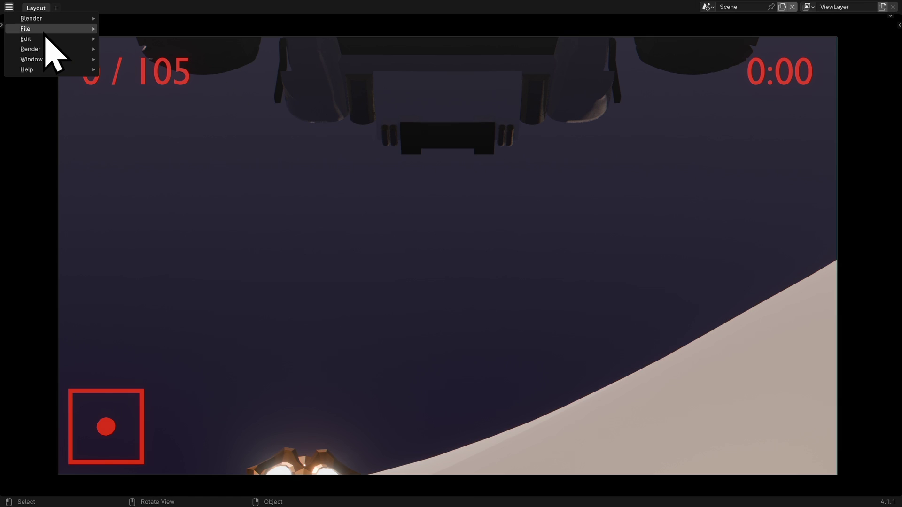
- Save the current scene as the startup file, confirming the prompt
{"action": "mouse_move", "coordinate": [45, 32]}
{"action": "mouse_move", "coordinate": [155, 209]}
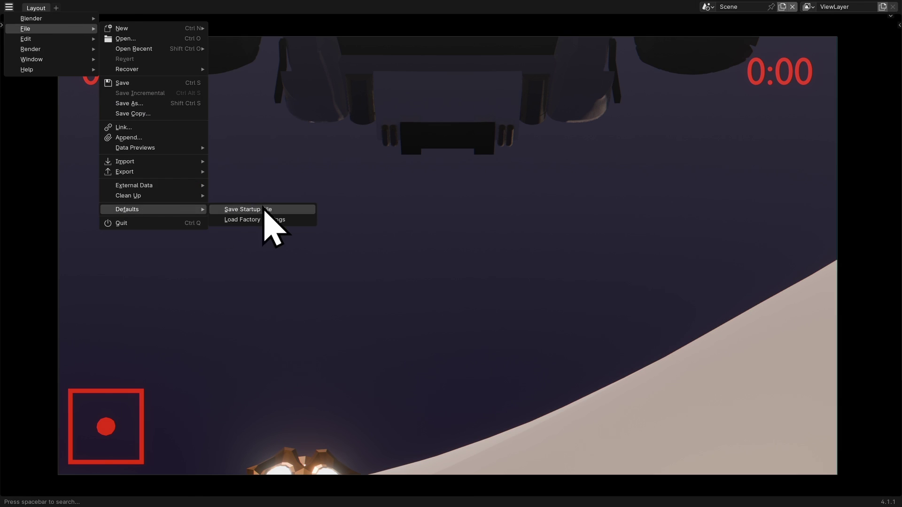
{"action": "left_click", "coordinate": [264, 207]}
{"action": "left_click", "coordinate": [267, 207]}
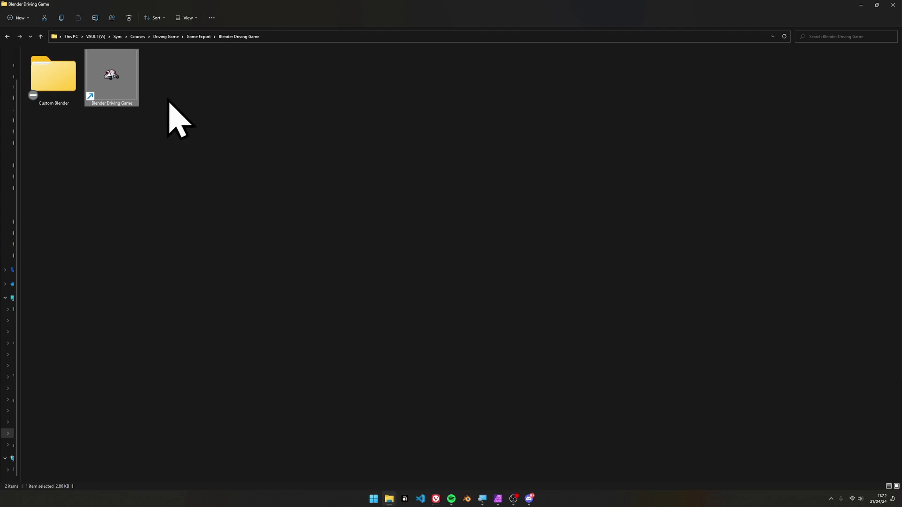
- Relaunch the game from the shortcut and drive the truck across the dunes
{"action": "double_click", "coordinate": [127, 89]}
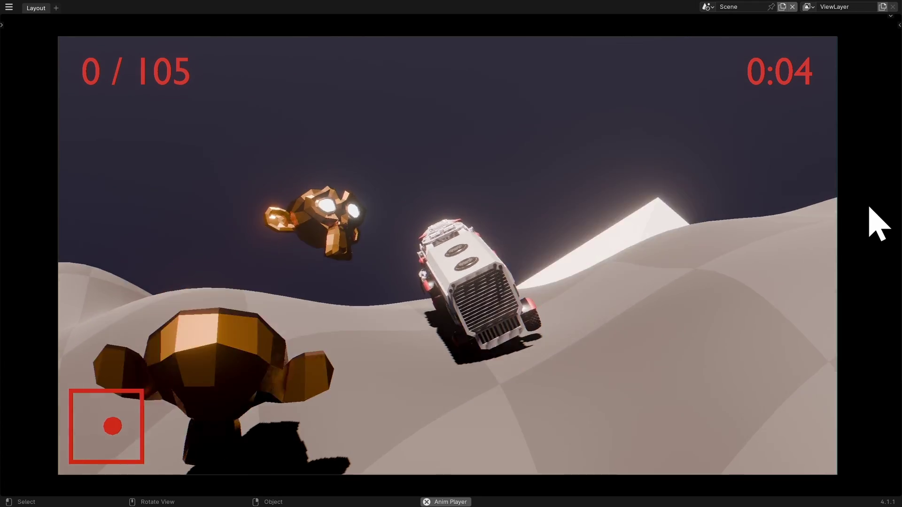
{"action": "key", "text": "Left"}
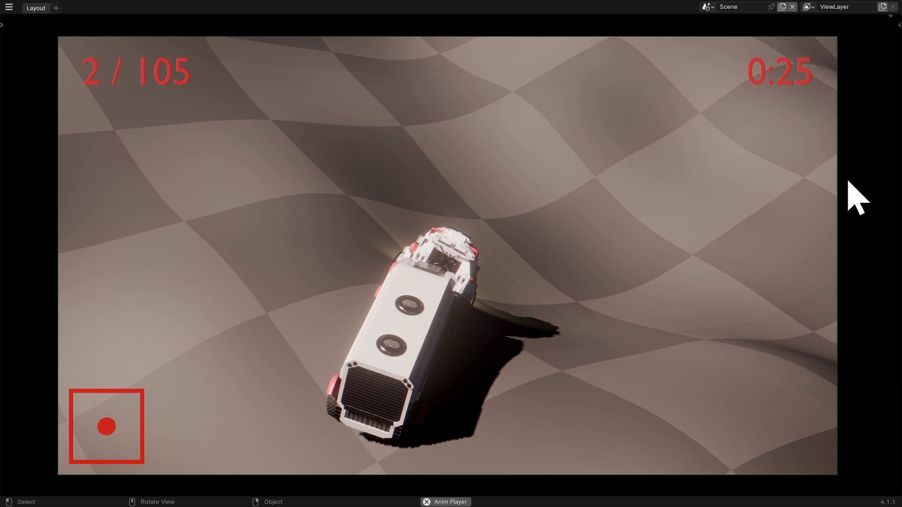
{"action": "middle_click_drag", "start_coordinate": [458, 293], "coordinate": [540, 373]}
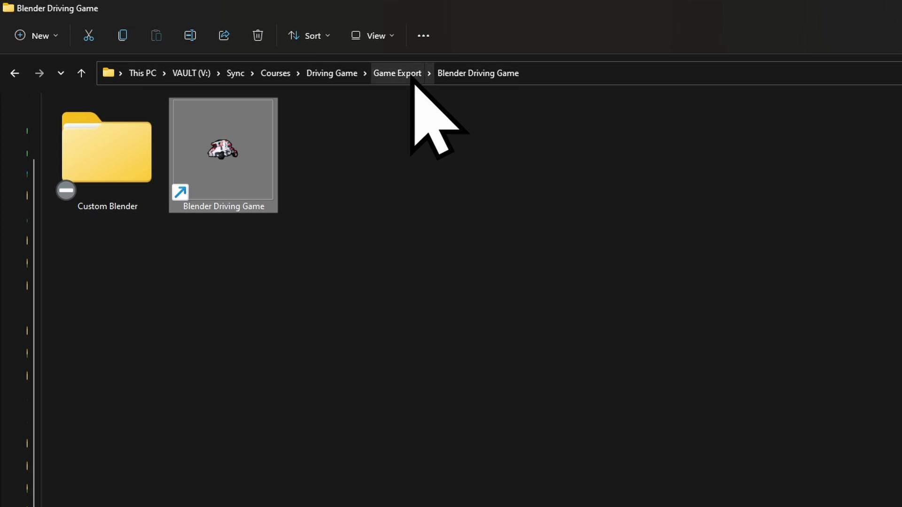
- In Game Export, check the game folder's size, then delete the Blender zip and icon.ico
{"action": "left_click", "coordinate": [413, 77]}
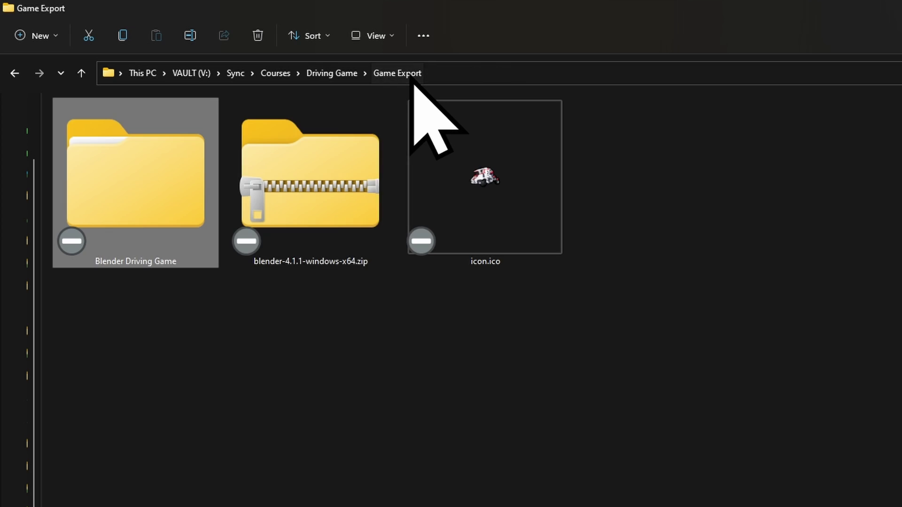
{"action": "right_click", "coordinate": [132, 223]}
{"action": "left_click", "coordinate": [217, 400]}
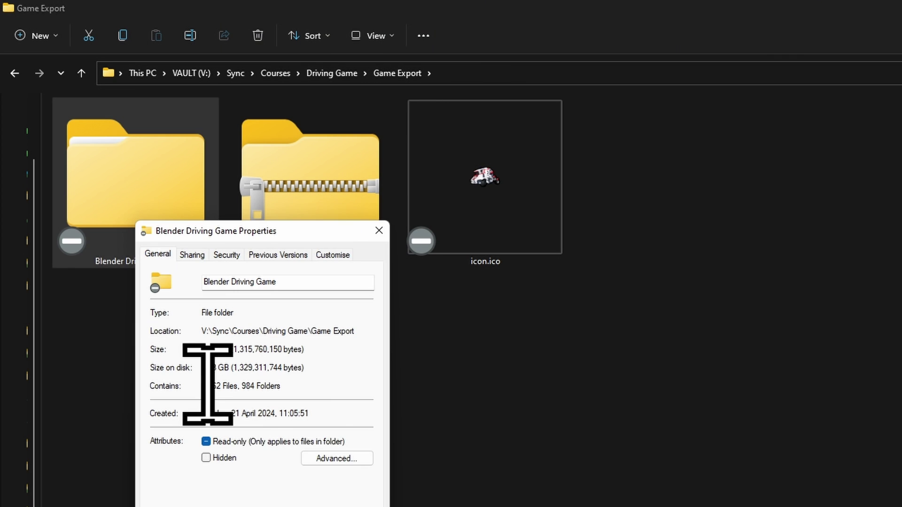
{"action": "left_click", "coordinate": [379, 231]}
{"action": "left_click_drag", "start_coordinate": [288, 366], "coordinate": [447, 157]}
{"action": "key", "text": "Delete"}
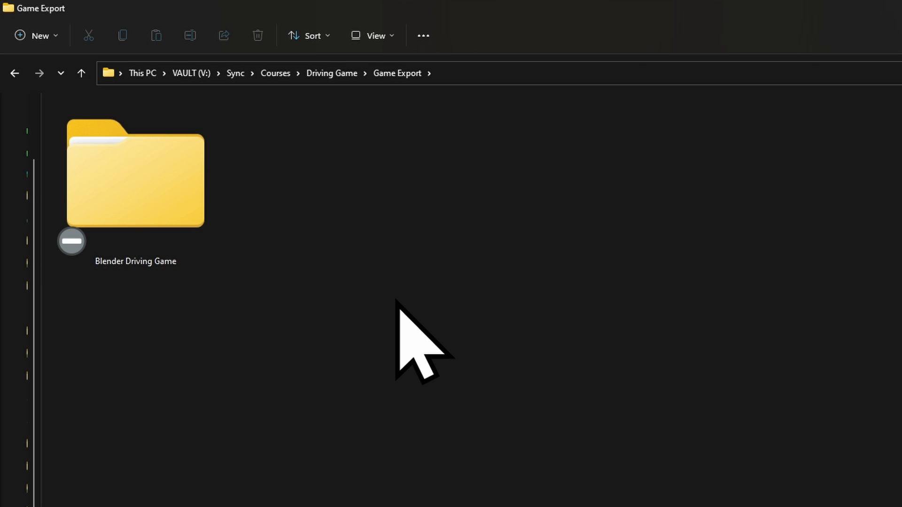
- Compress the Blender Driving Game folder into a 435 MB Blender Driving Game.zip
{"action": "left_click", "coordinate": [178, 159]}
{"action": "right_click", "coordinate": [155, 162]}
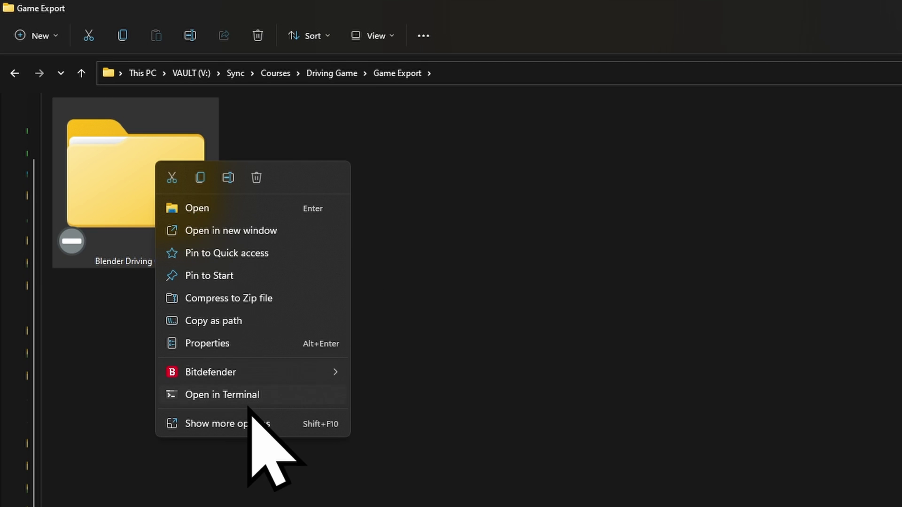
{"action": "left_click", "coordinate": [245, 297]}
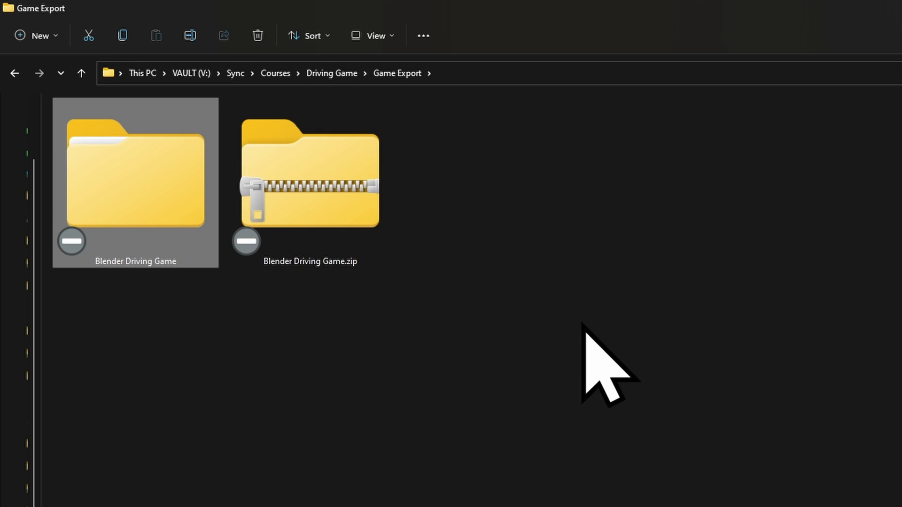
{"action": "left_click", "coordinate": [302, 203]}
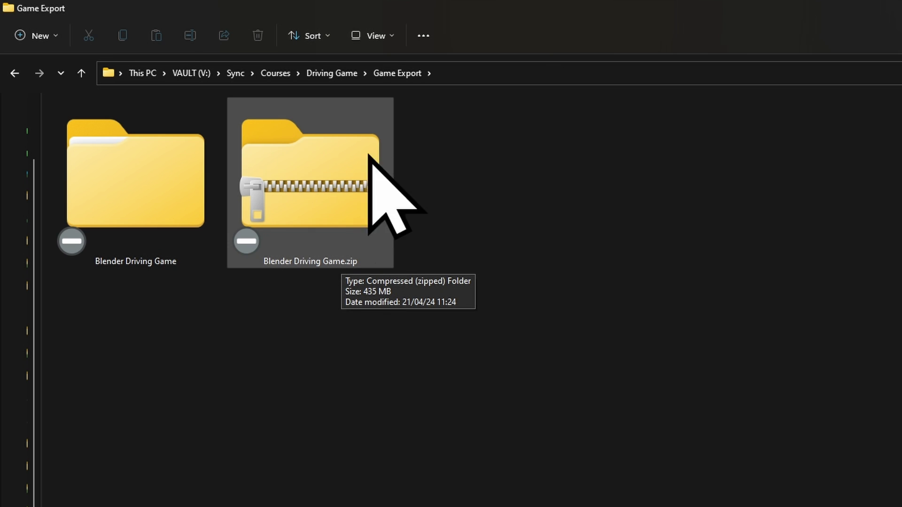
{"action": "left_click_drag", "start_coordinate": [453, 162], "coordinate": [329, 237]}
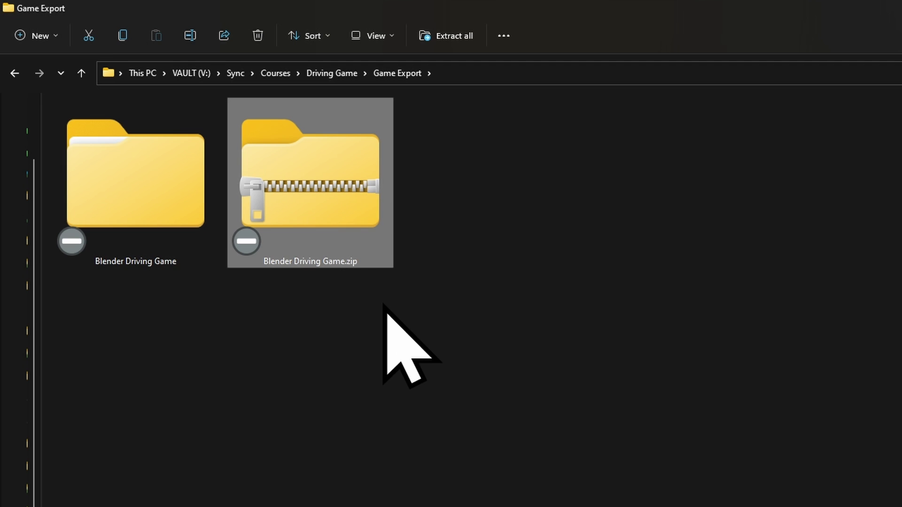